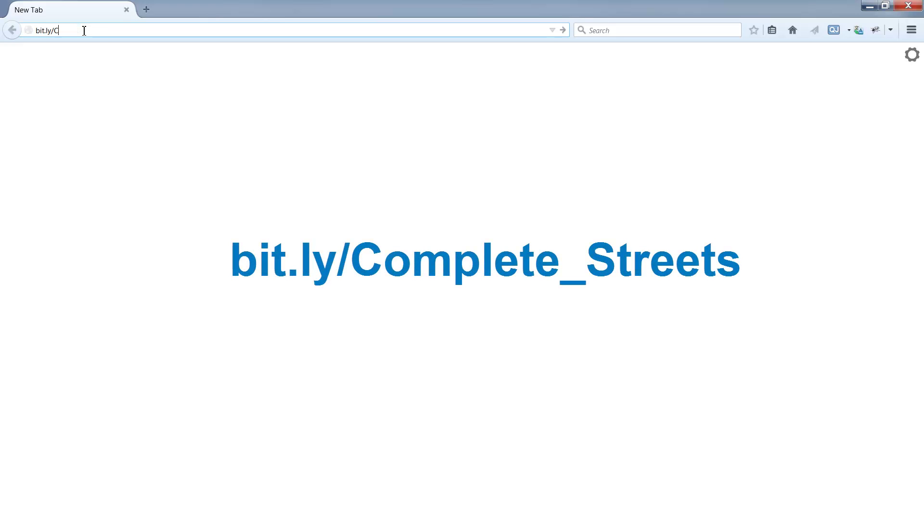
Open bit.ly/Complete_Streets and download the item's Example_Complete_Streets_2014_0.zip, saving the file
text(omplete_Streets)
key(Return)
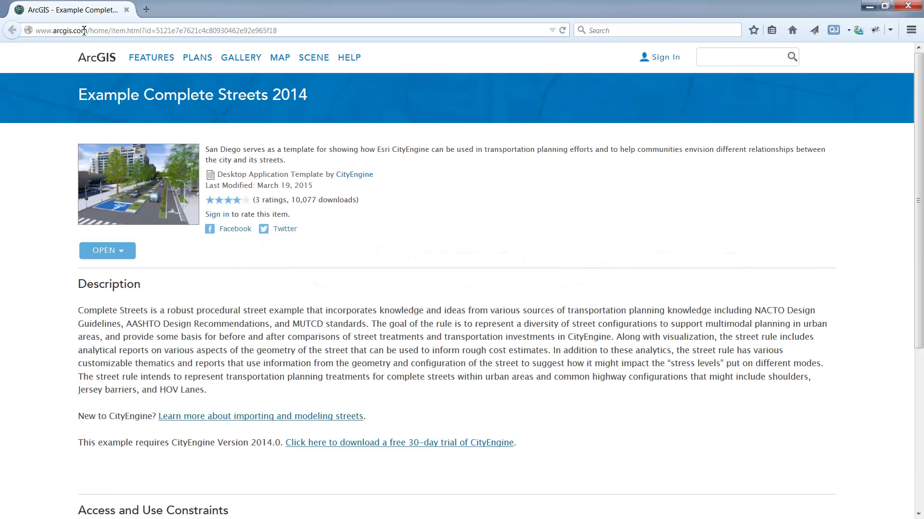
click(114, 251)
click(126, 268)
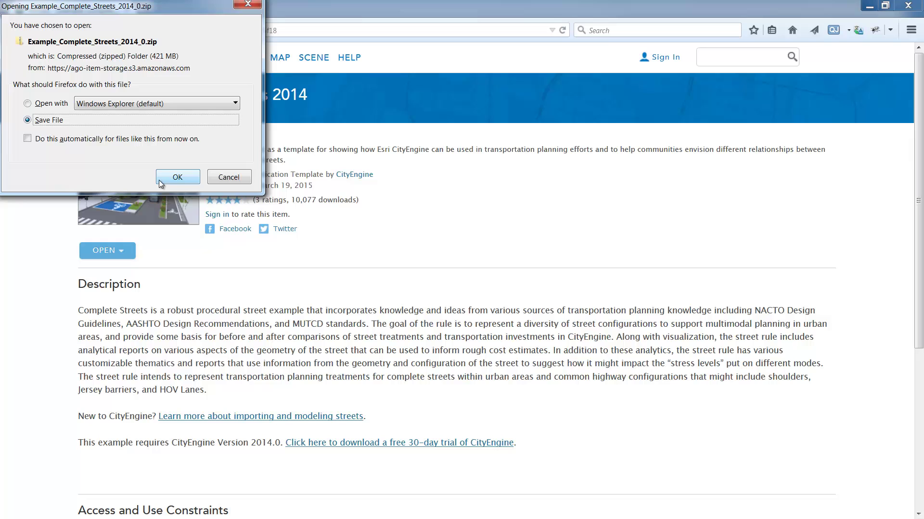
click(160, 179)
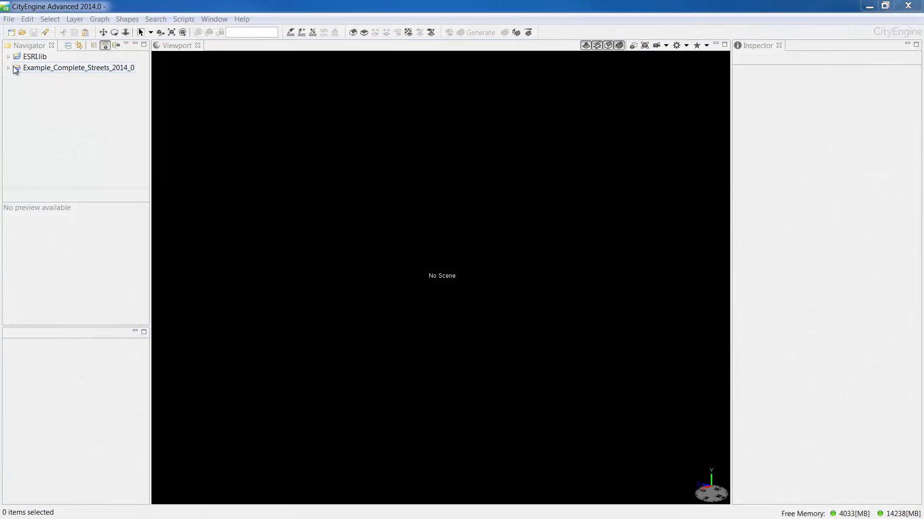
Switch to CityEngine and open Low Quality Scene.cej from the scenes folder of the Example_Complete_Streets_2014_0 project
click(8, 67)
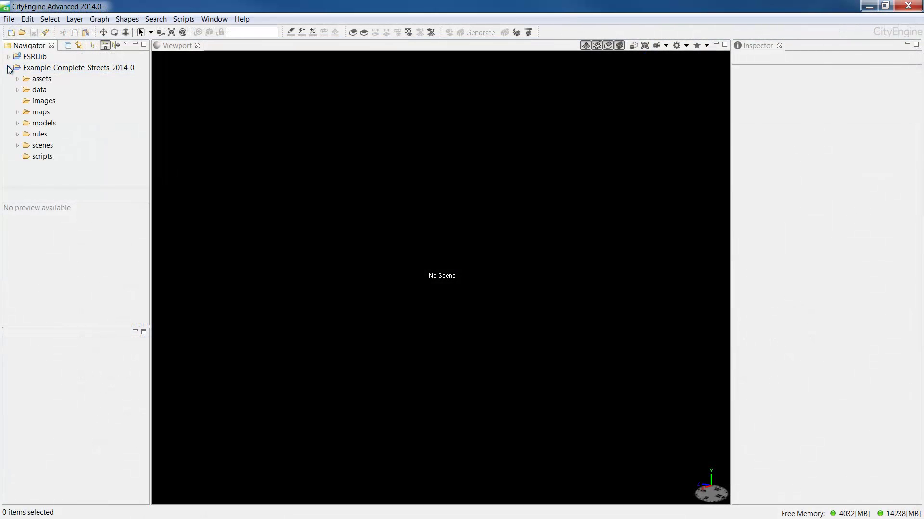
click(41, 146)
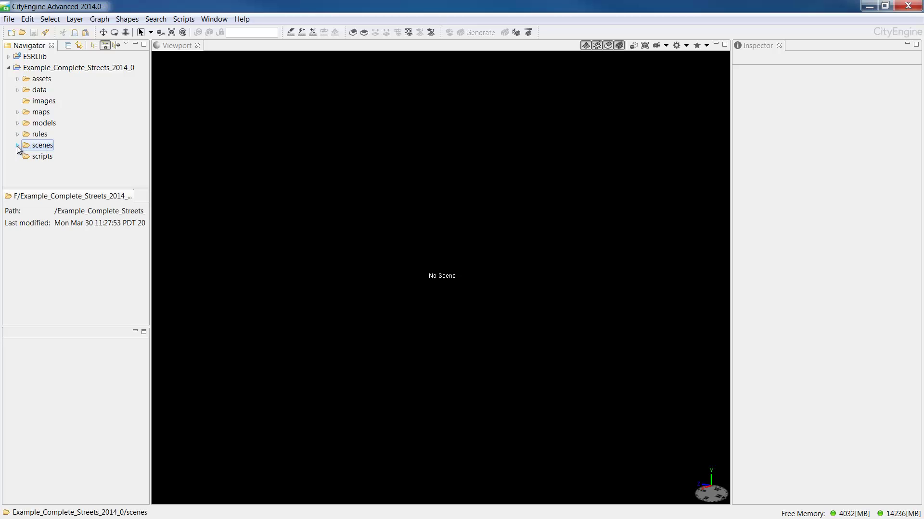
click(17, 147)
double_click(69, 168)
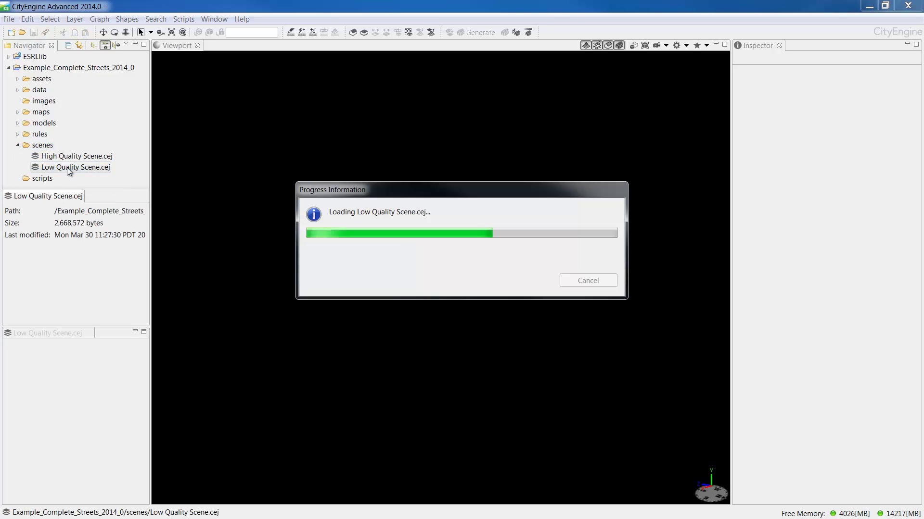
Frame the whole city model in the viewport, and briefly hide its shapes and models to view the underlying terrain
click(513, 272)
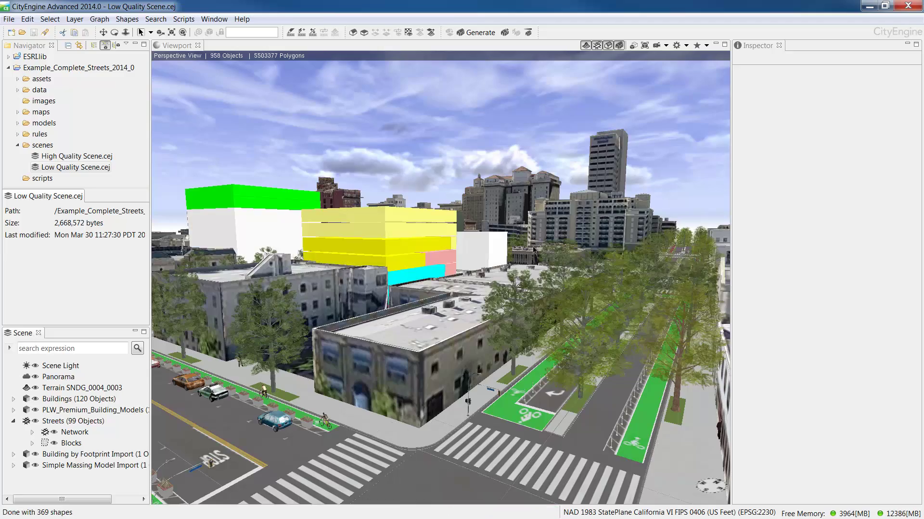
scroll(345, 390, up, 3)
key(f)
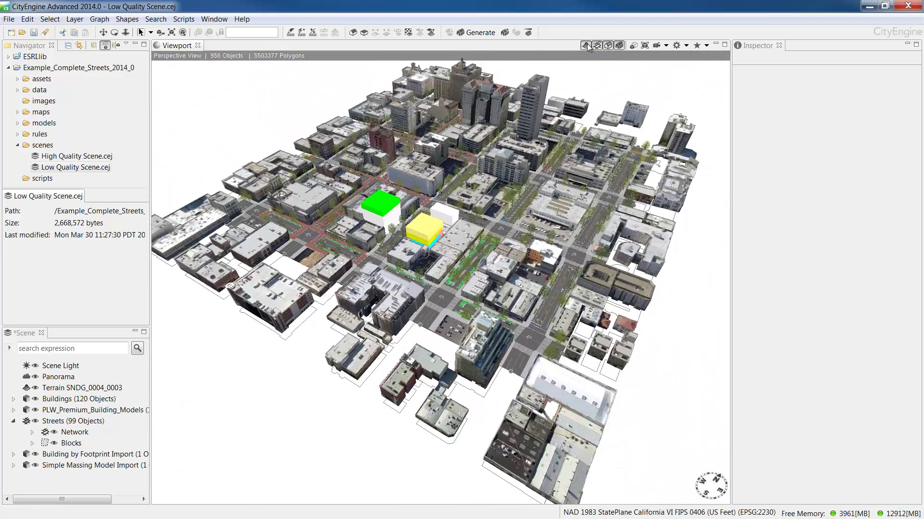
click(608, 45)
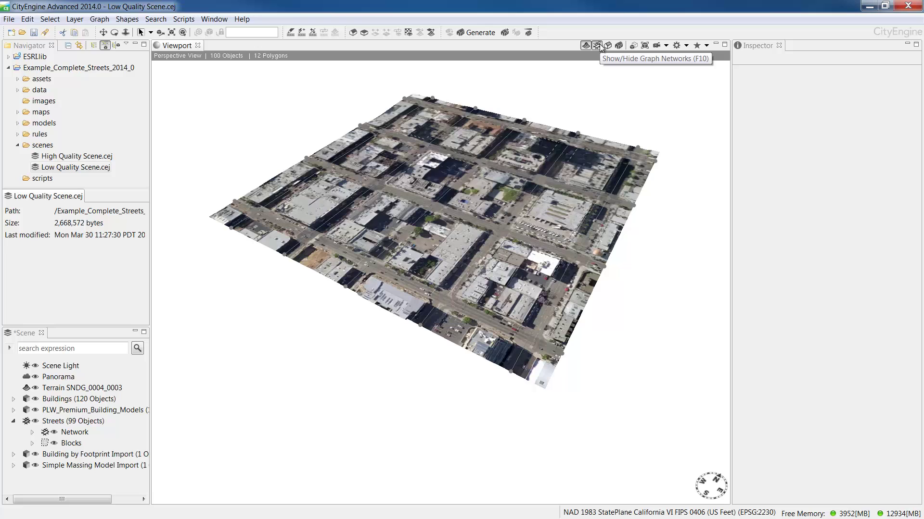
click(608, 45)
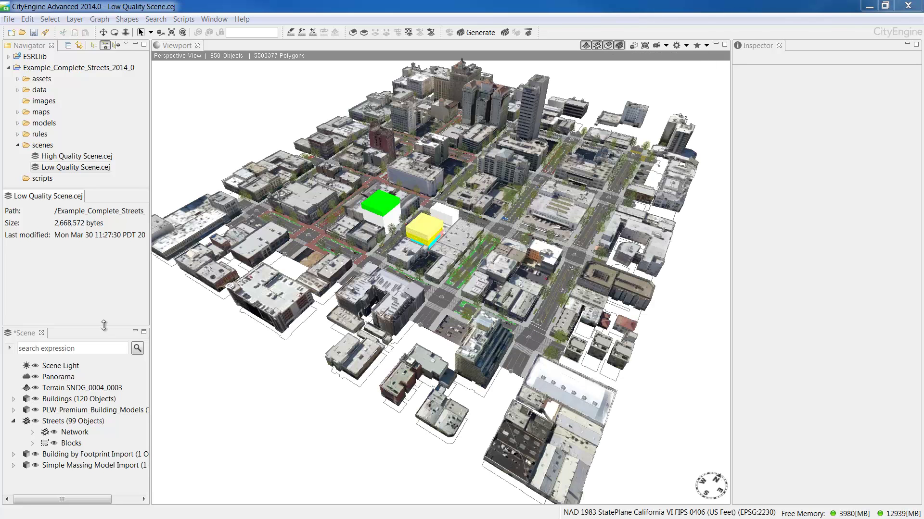
Enlarge the scene layer list and hide the Simple Massing Model Import, Building by Footprint Import, Streets, PLW_Premium_Building_Models and Buildings layers
drag(104, 327, 103, 260)
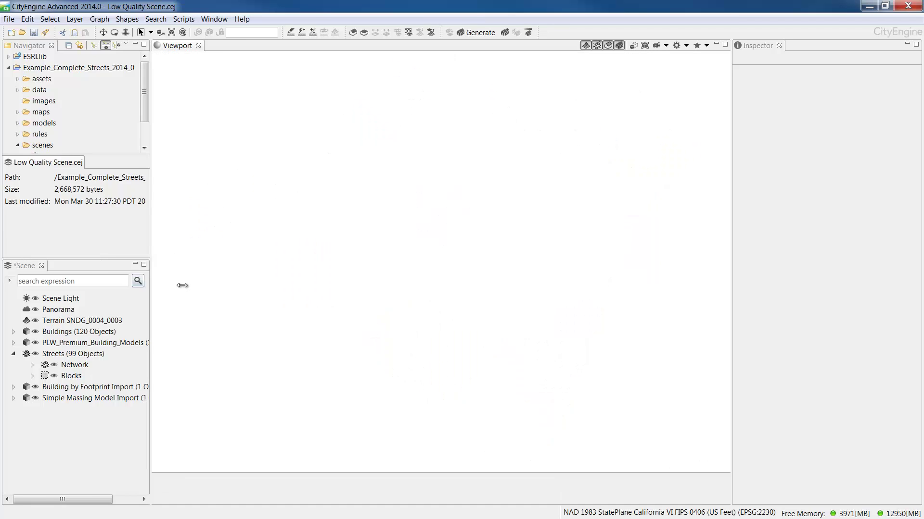
drag(182, 286, 191, 286)
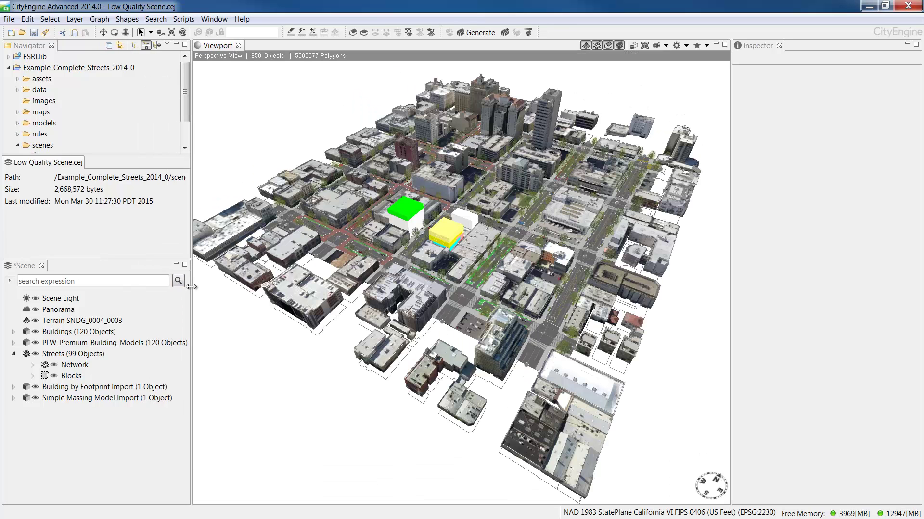
click(35, 398)
click(34, 388)
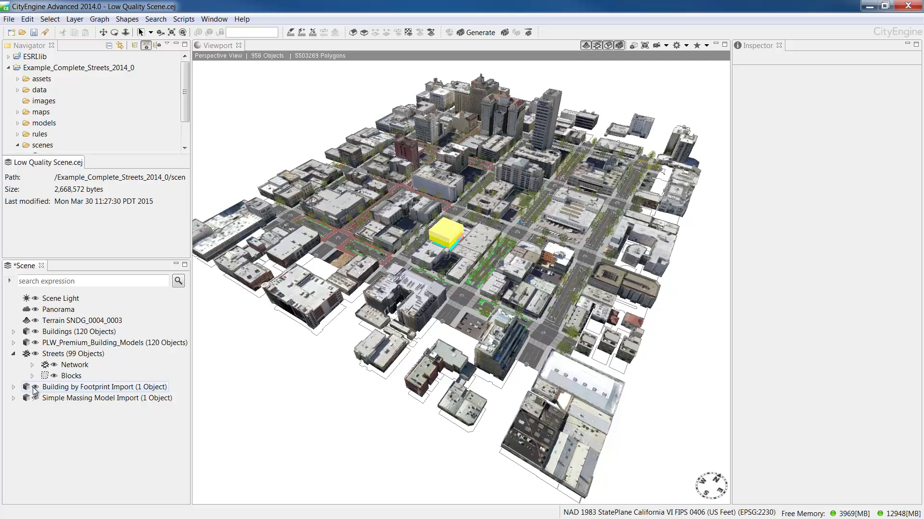
click(35, 354)
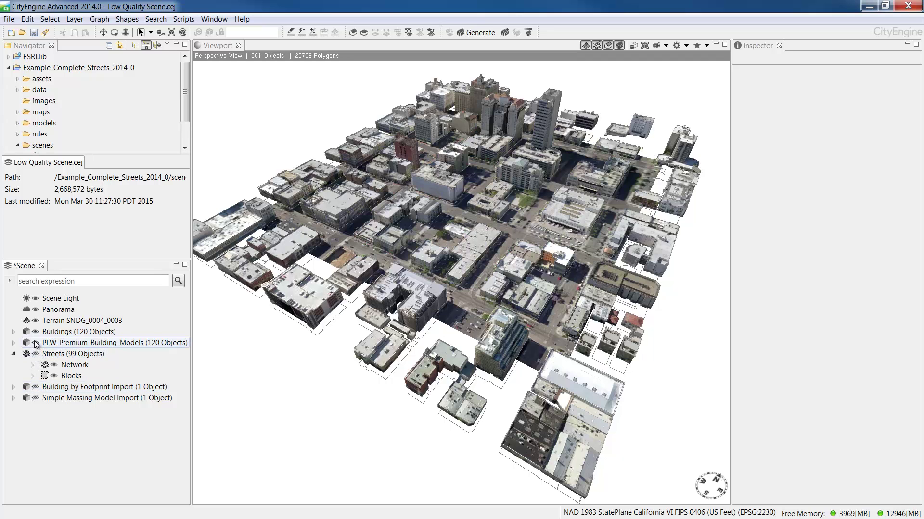
click(36, 343)
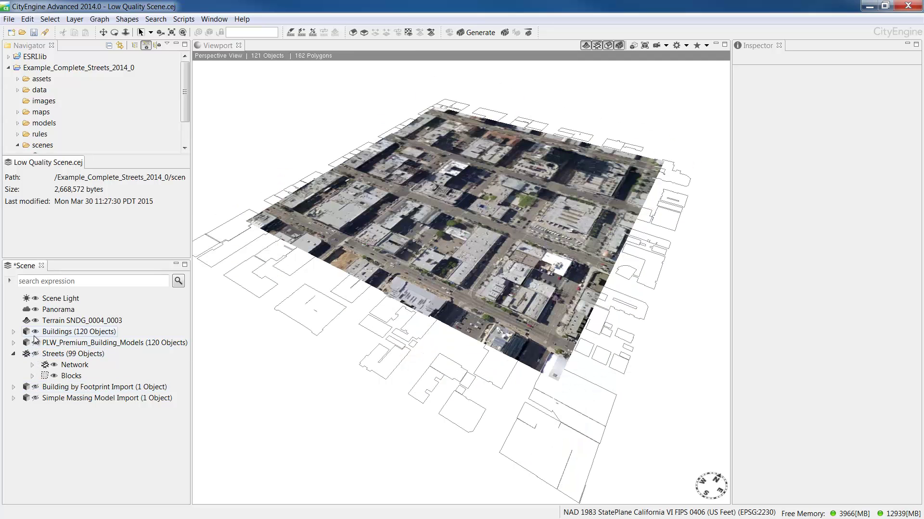
click(35, 332)
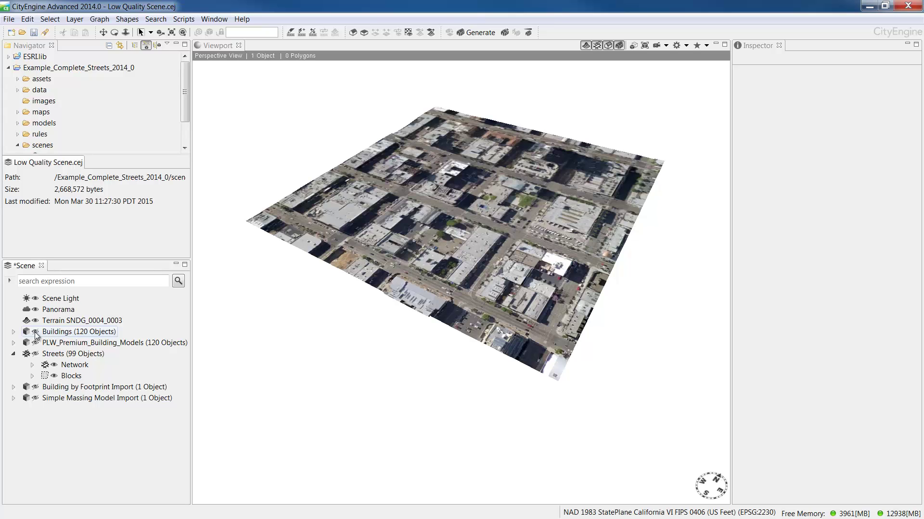
View the Terrain SNDG_0004_0003 layer's properties, and show the PLW_Premium_Building_Models and Streets layers again
click(59, 322)
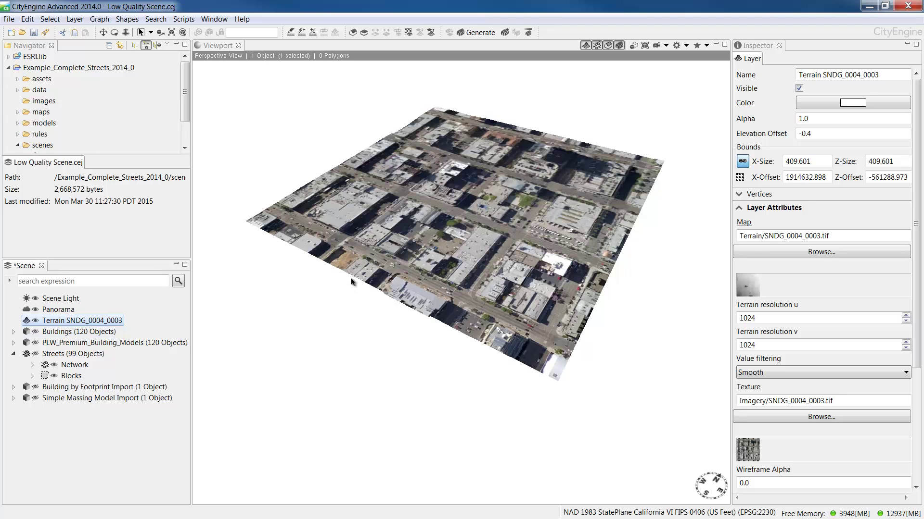
alt+drag(367, 305, 346, 305)
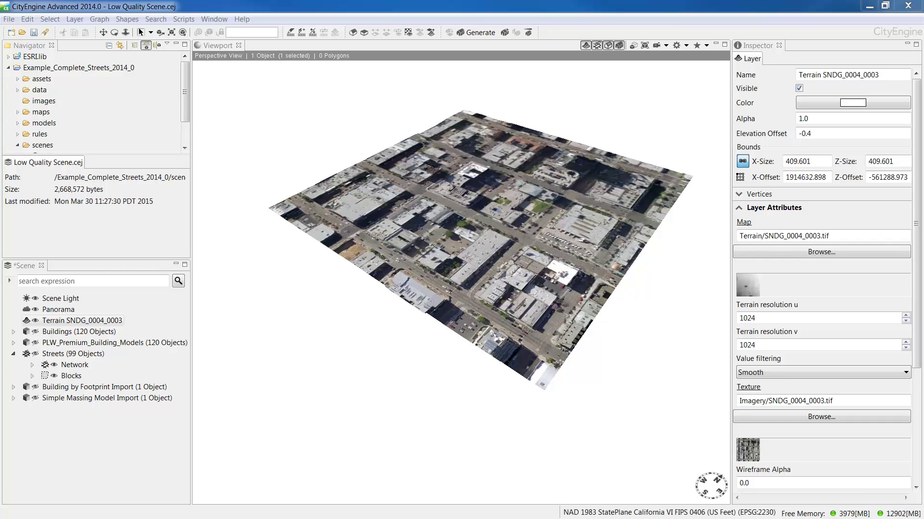
click(36, 343)
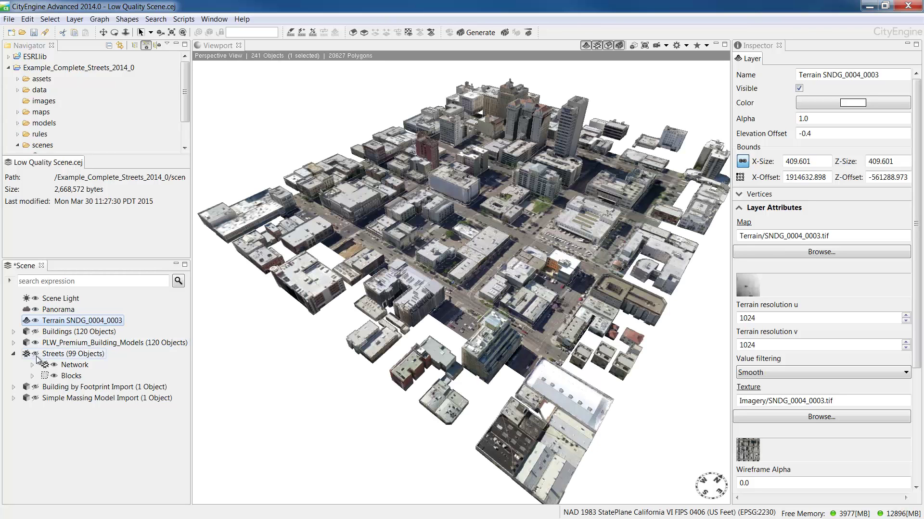
click(35, 355)
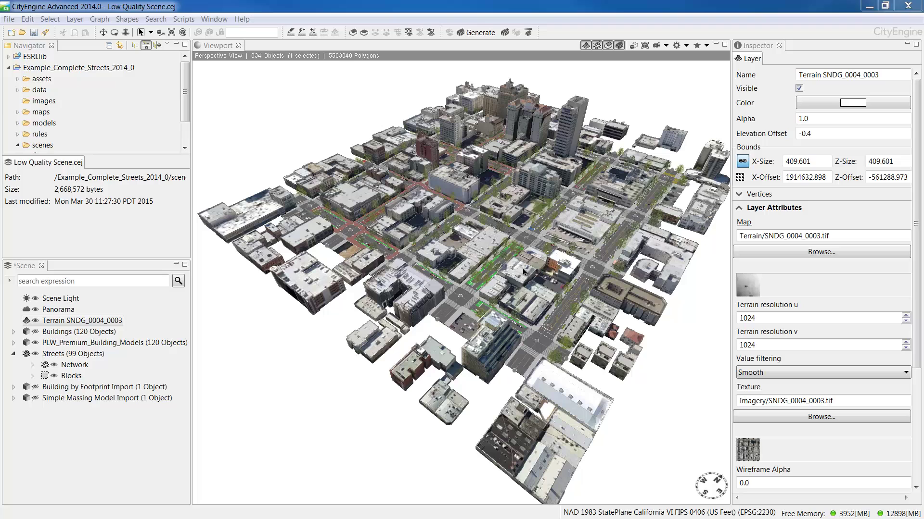
Select the central city blocks to read their polygon count, and check the Information Display option in the view settings
drag(551, 302, 440, 191)
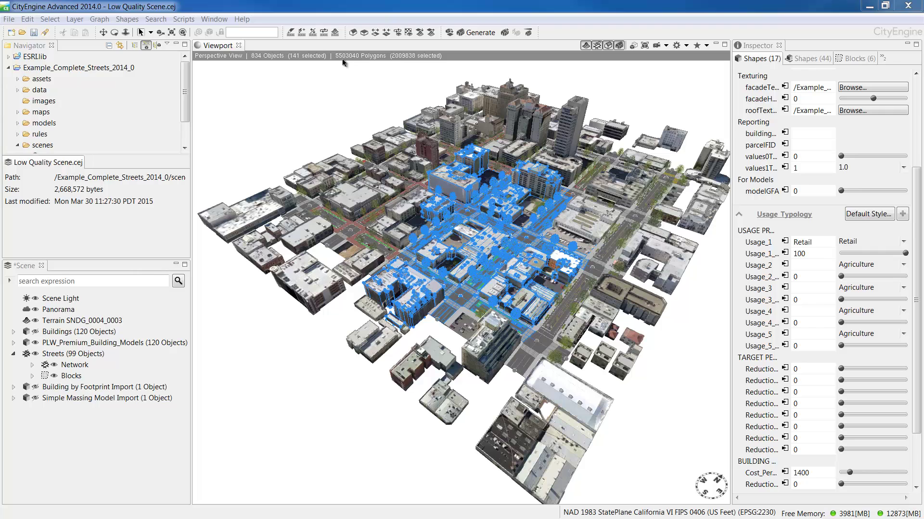
click(686, 45)
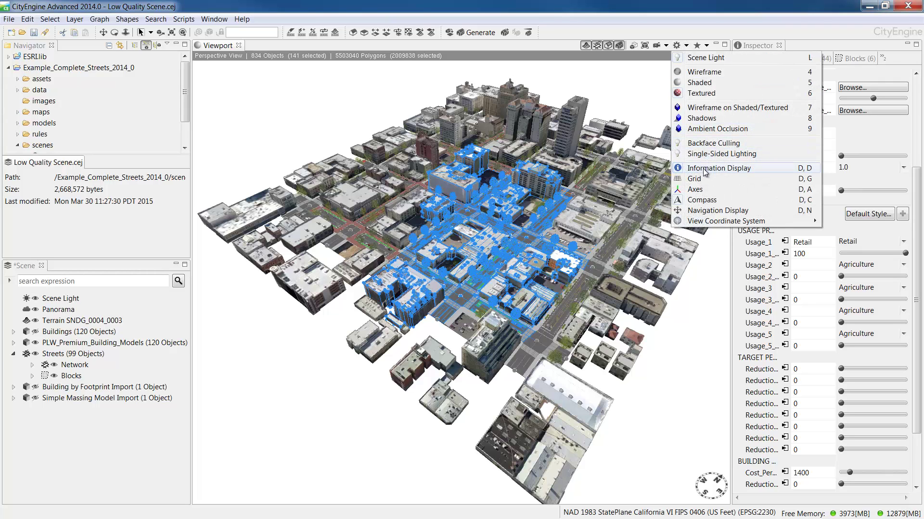
click(622, 73)
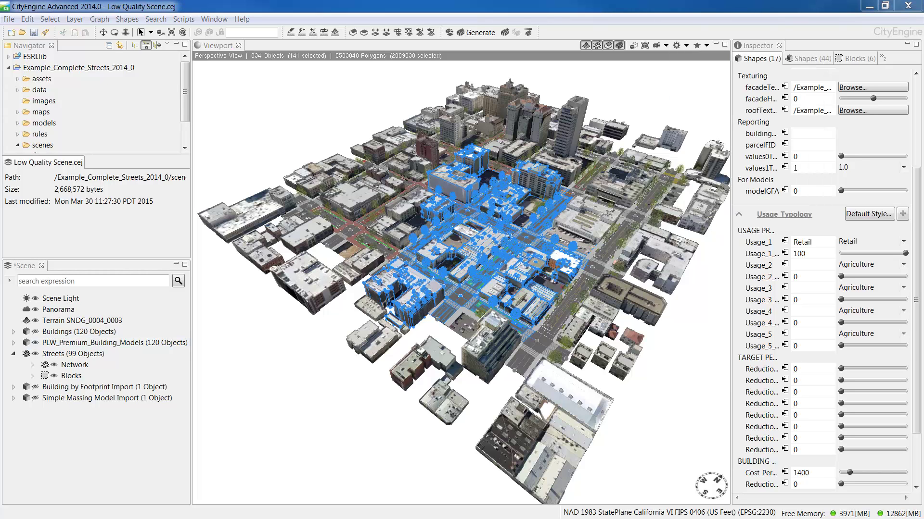
Select the Terrain SNDG_0004_0003 layer and examine its terrain resolution and texture attributes
click(82, 321)
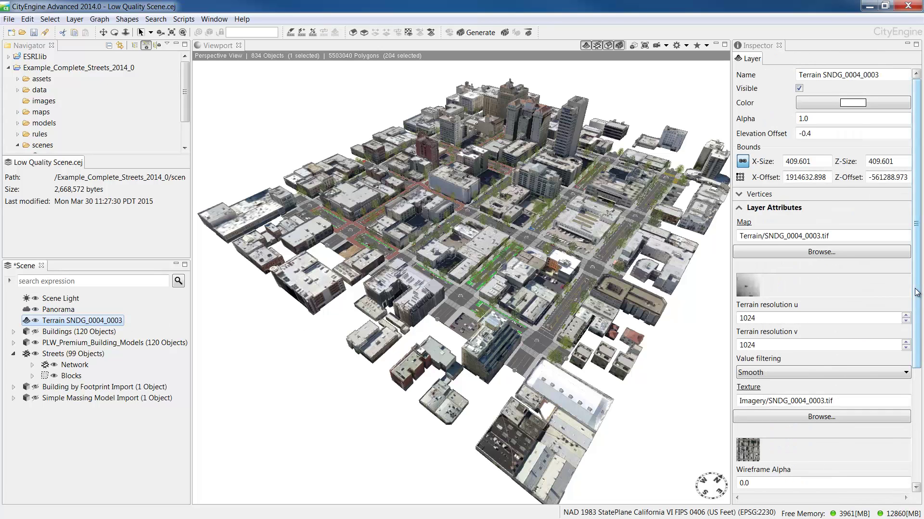
scroll(921, 298, down, 1)
drag(921, 303, 921, 348)
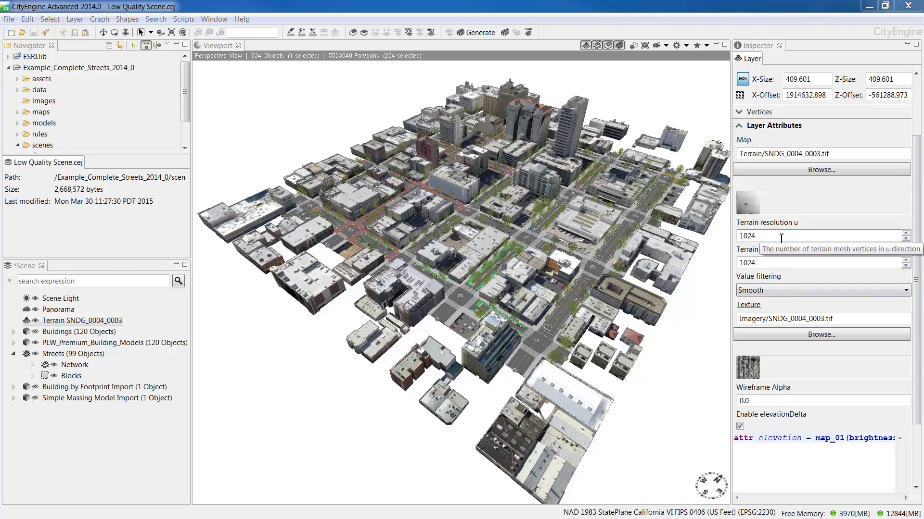
click(769, 263)
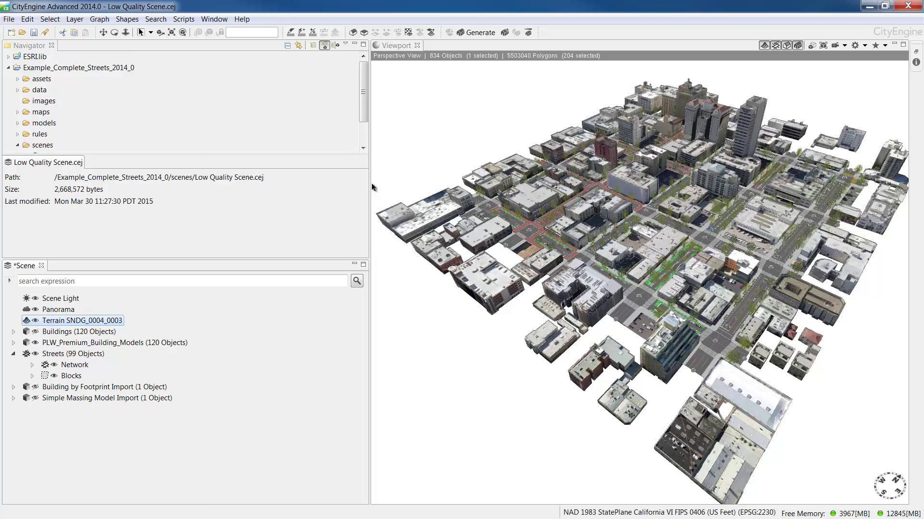
Widen the viewport by narrowing the project and layer lists, and restore the camera view bookmarked as Start
drag(367, 185, 210, 178)
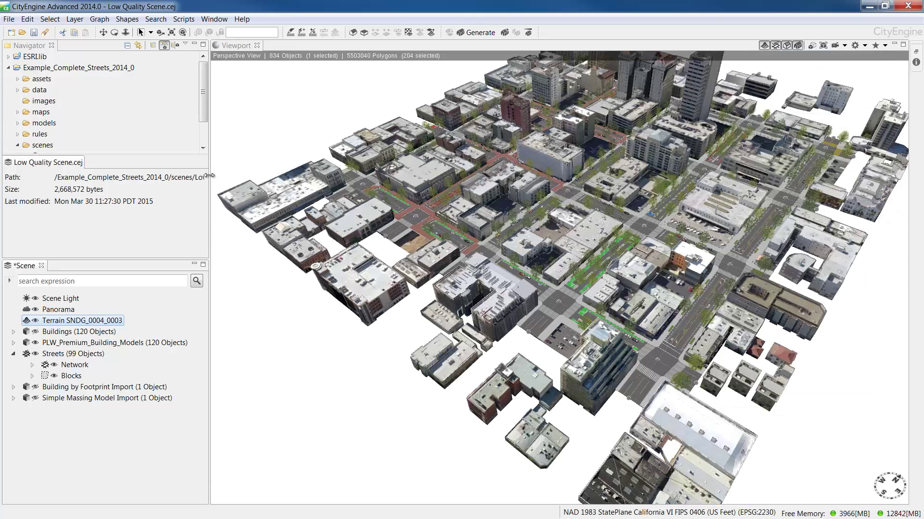
click(734, 2)
click(884, 45)
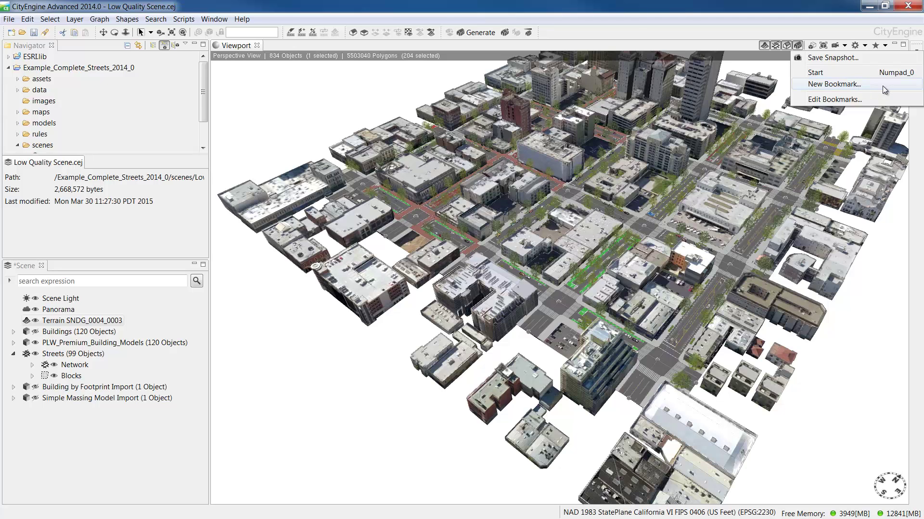
click(660, 11)
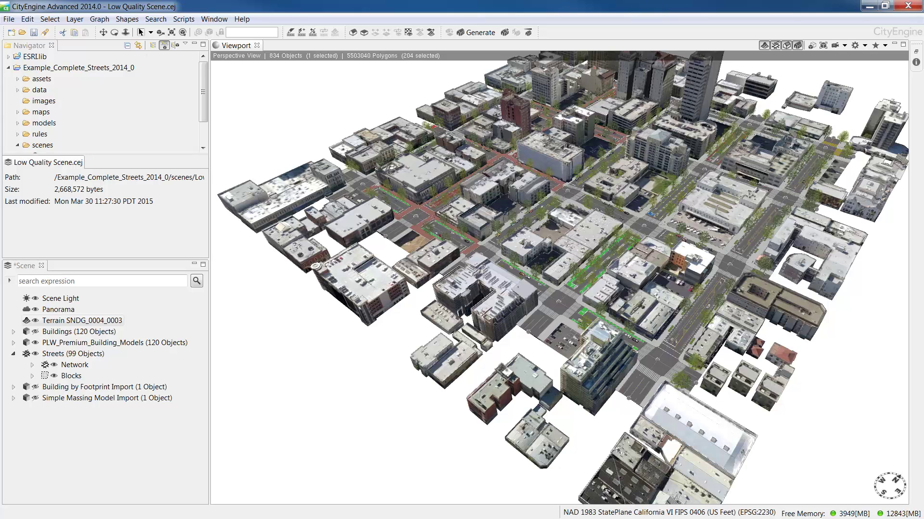
click(883, 45)
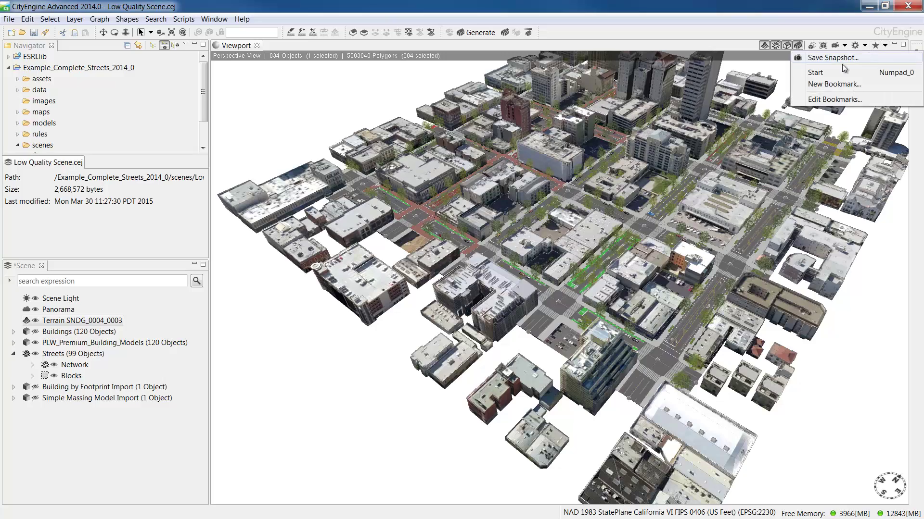
click(825, 73)
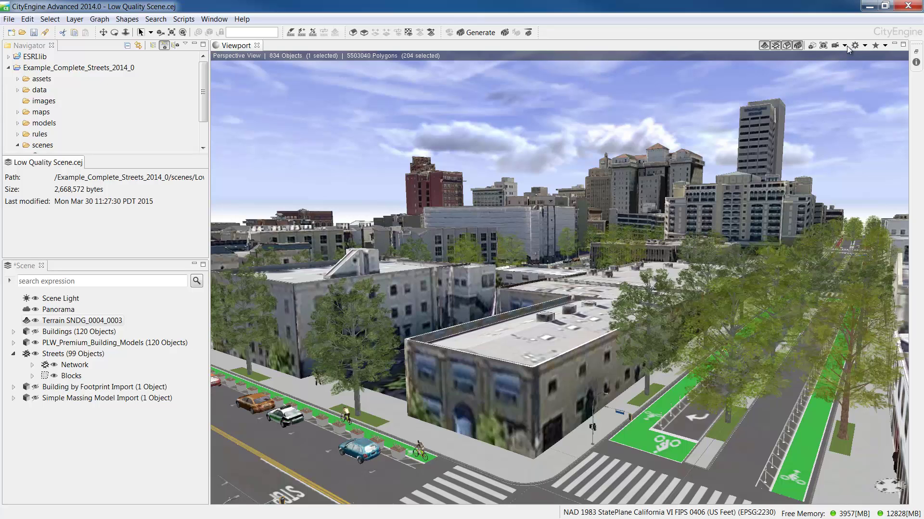
Show the Simple Massing Model Import and Building by Footprint Import layers again
click(35, 399)
click(35, 388)
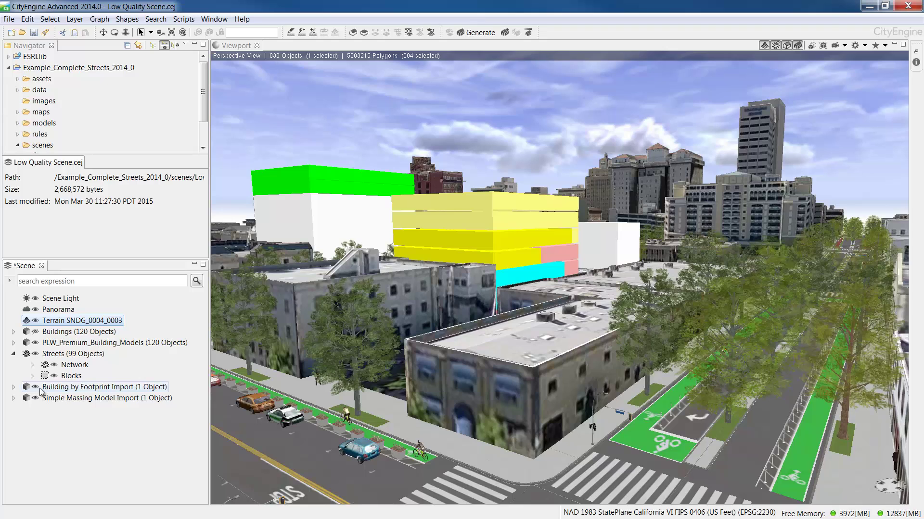
Examine the Scene Light layer's solar and ambient settings, and toggle Ambient Occlusion in the view settings
click(916, 63)
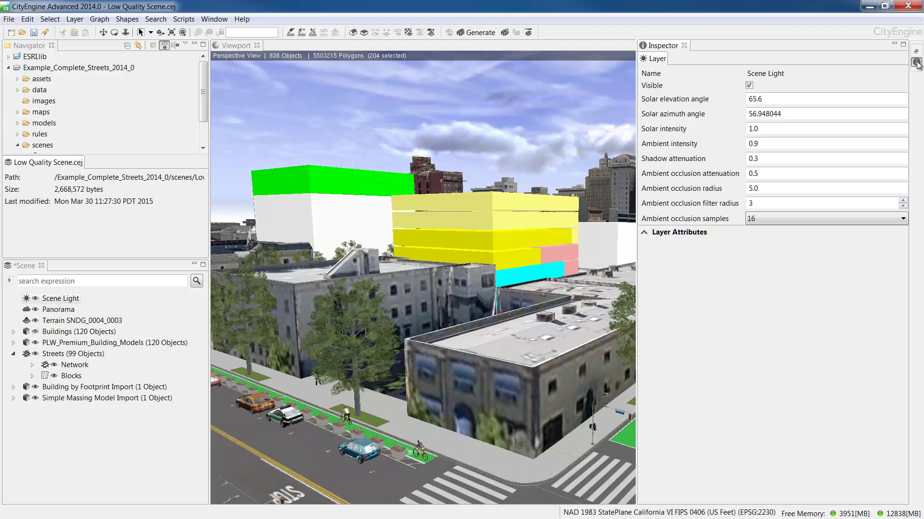
click(917, 63)
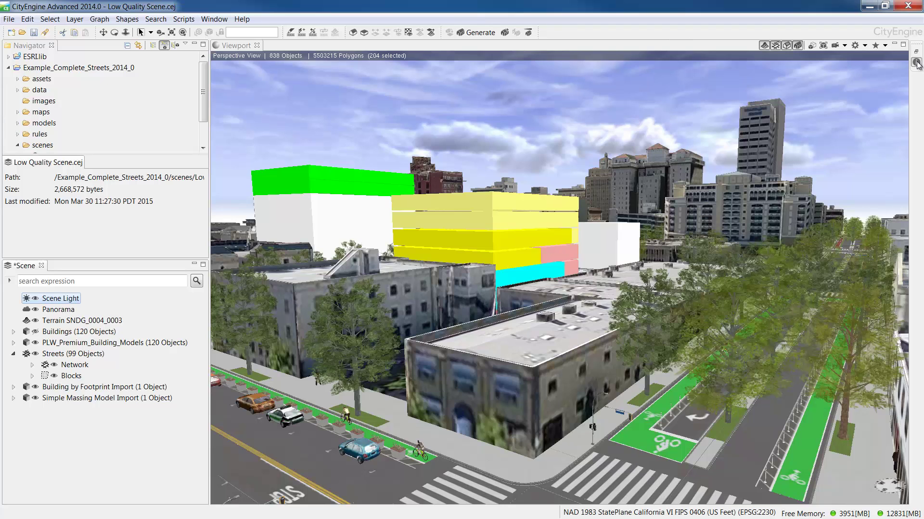
click(864, 45)
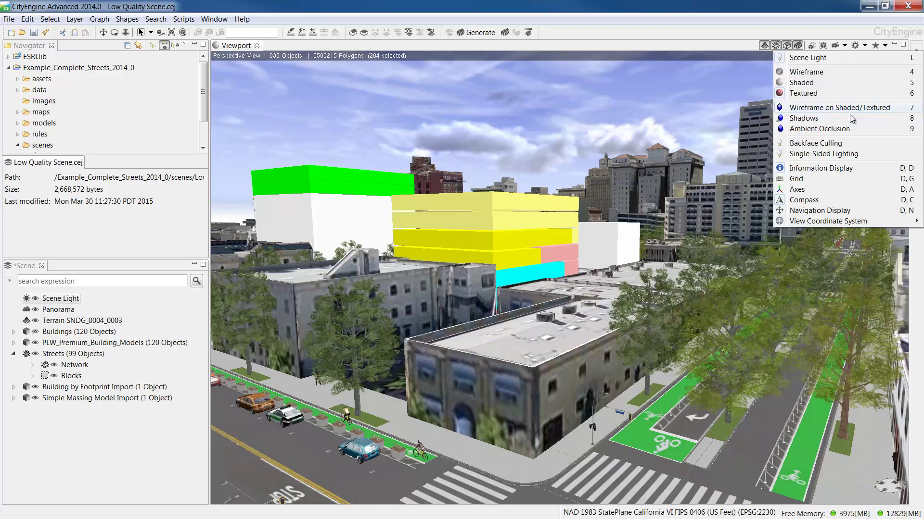
click(844, 129)
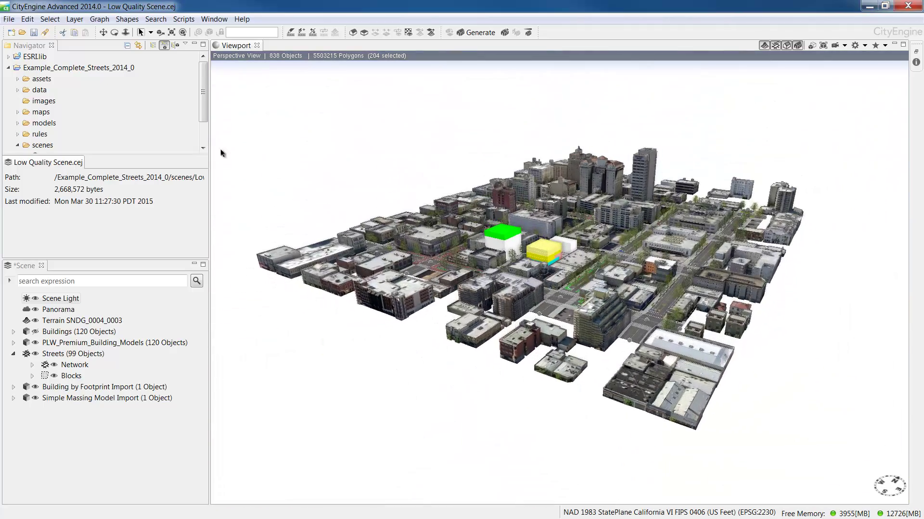
Select the whole city and start a CityEngine WebScene model export with the previous general settings and the scene name Complete Streets
drag(223, 67, 847, 442)
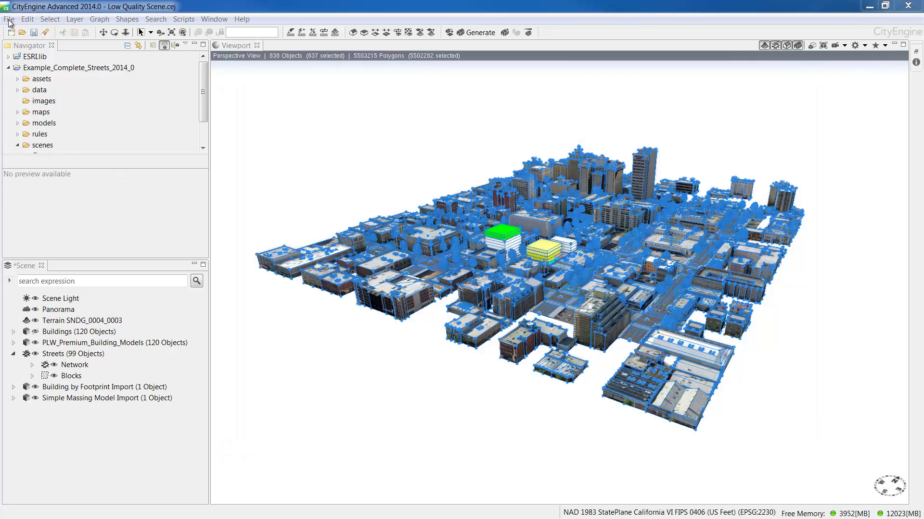
click(8, 19)
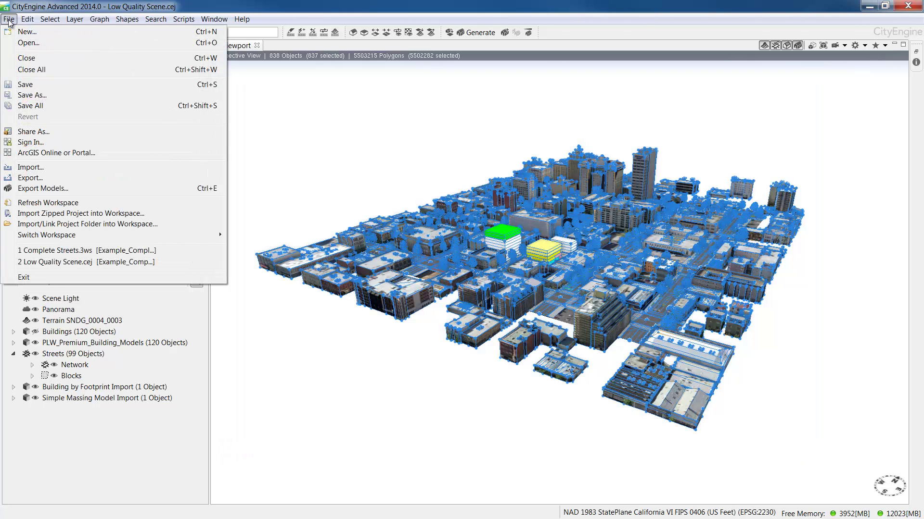
click(67, 188)
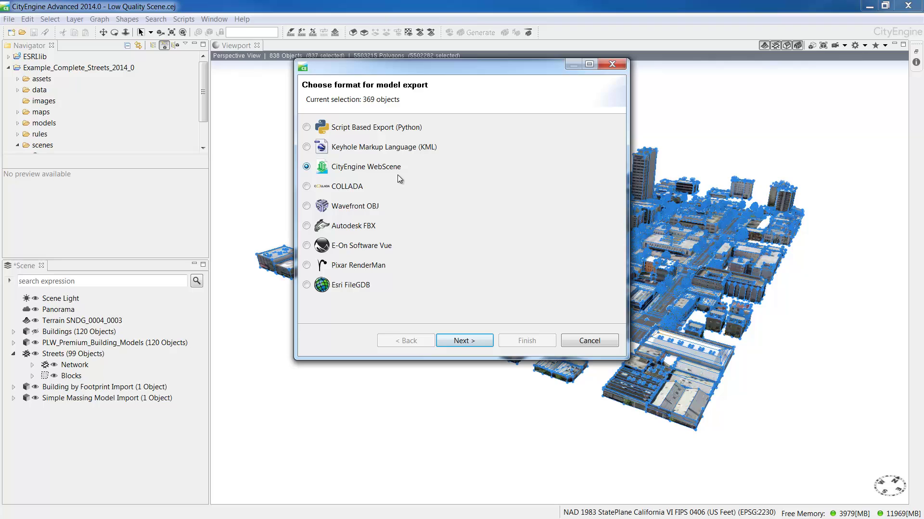
click(453, 338)
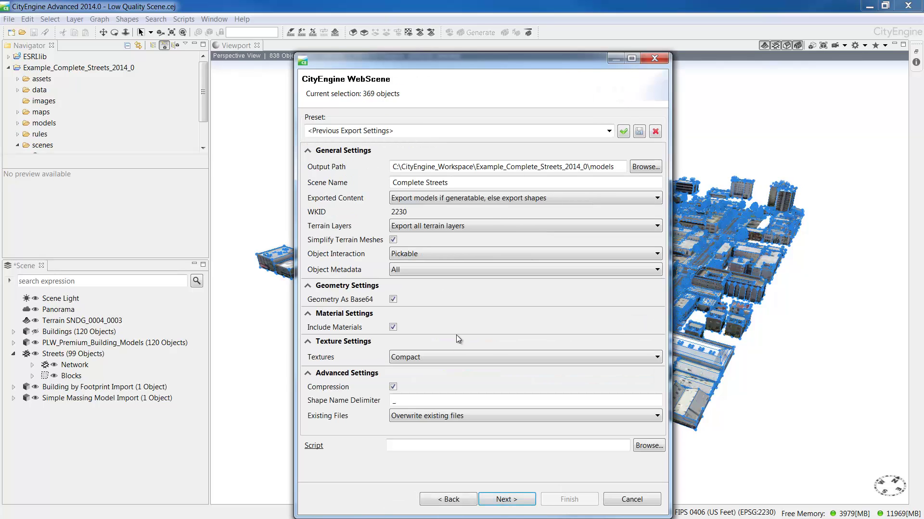
click(619, 167)
click(506, 499)
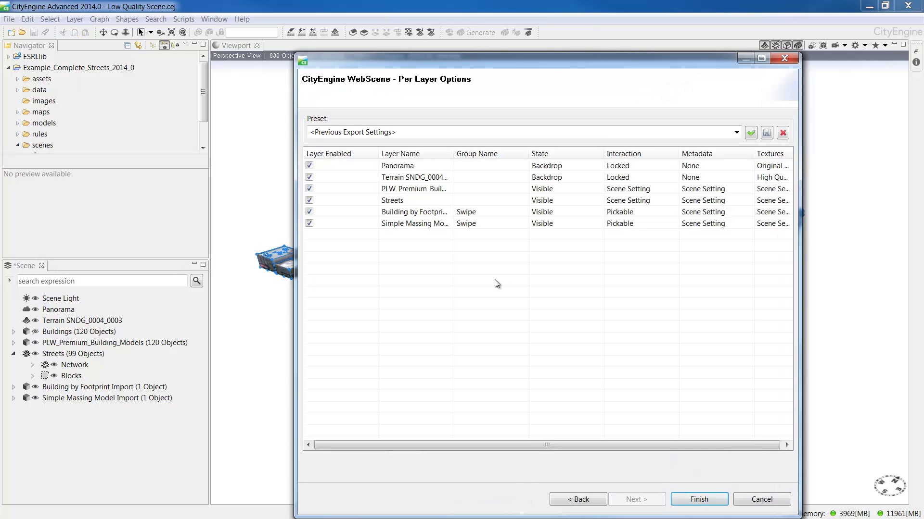
Clear the Swipe group name from the Building by Footprint Import and Simple Massing Model Import layers in the export options
click(489, 224)
click(489, 224)
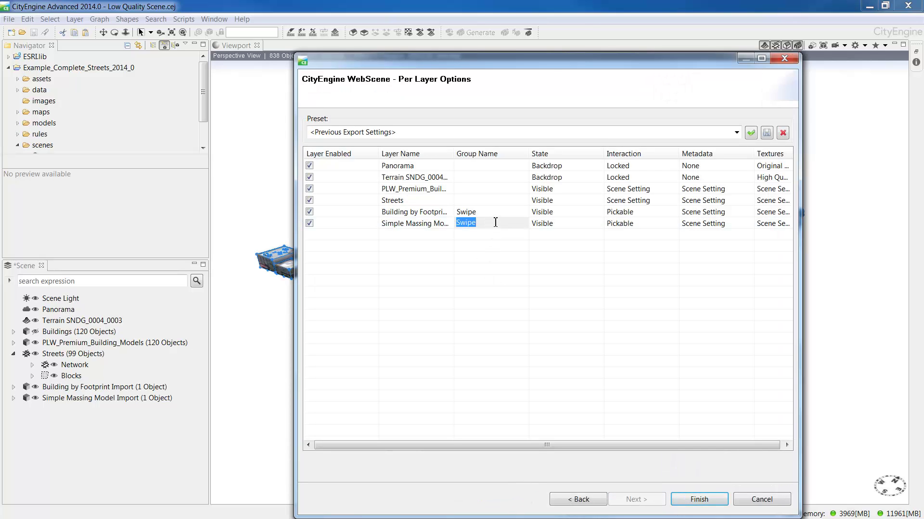
click(491, 213)
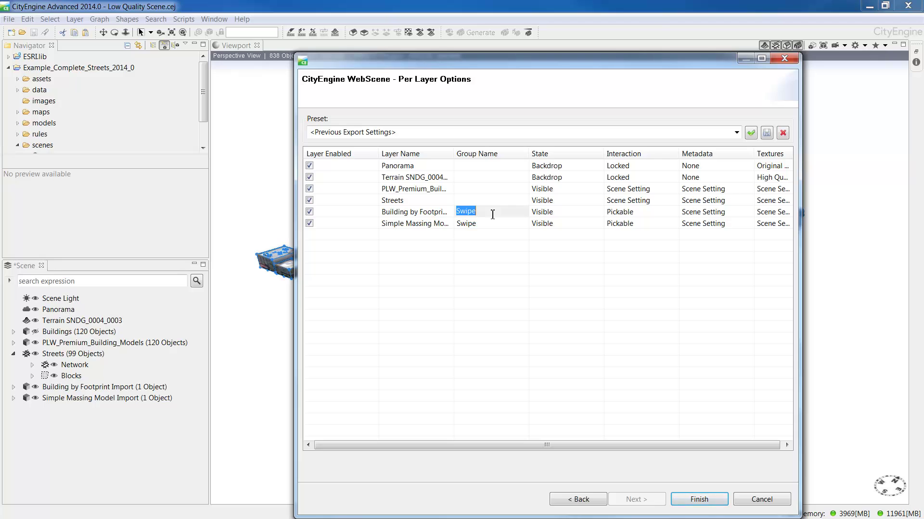
key(BackSpace)
click(488, 225)
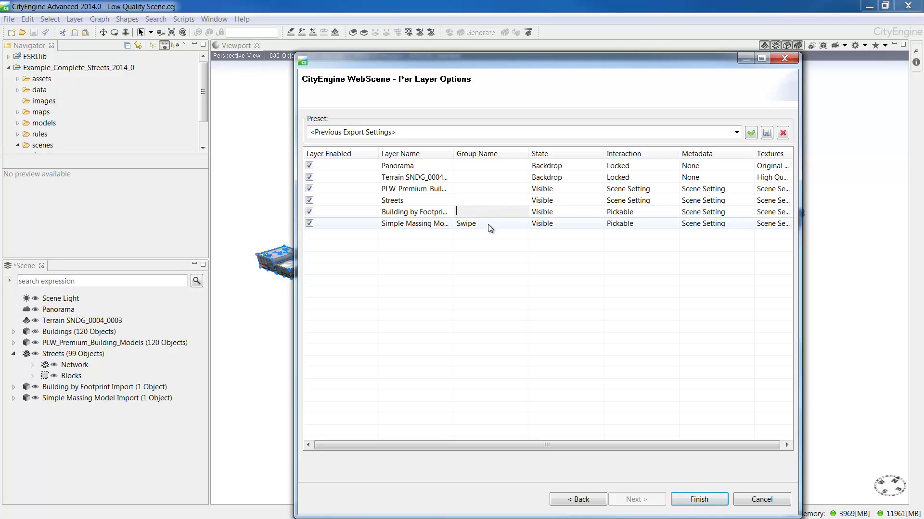
click(489, 224)
key(BackSpace)
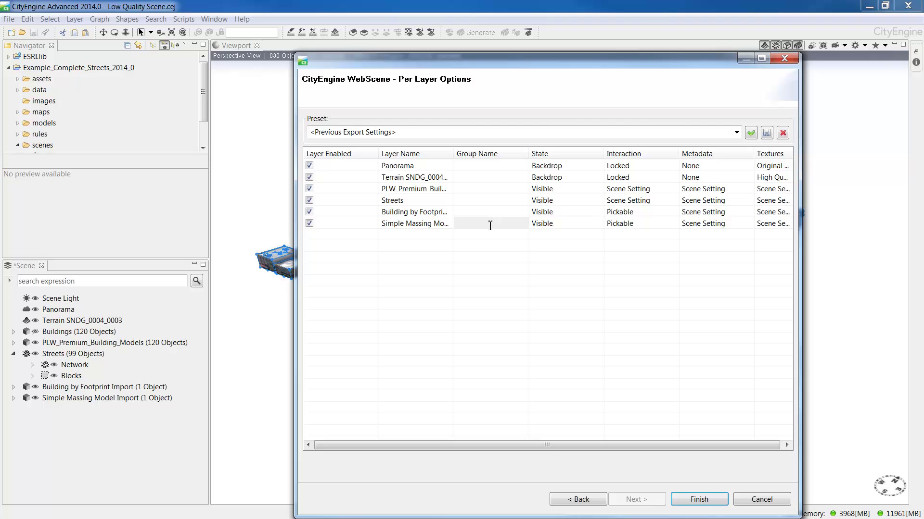
Set the interaction of the Building by Footprint Import and Simple Massing Model Import layers to Scene Setting
click(641, 214)
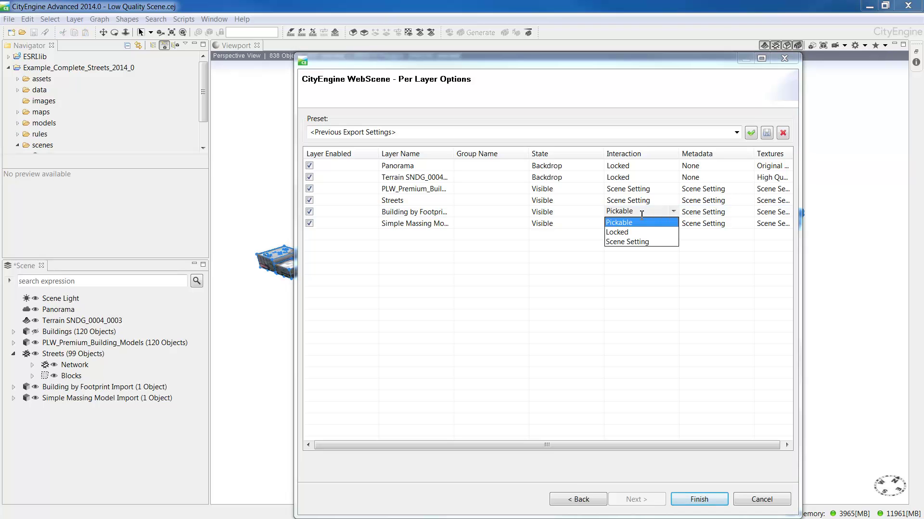
click(637, 242)
click(638, 224)
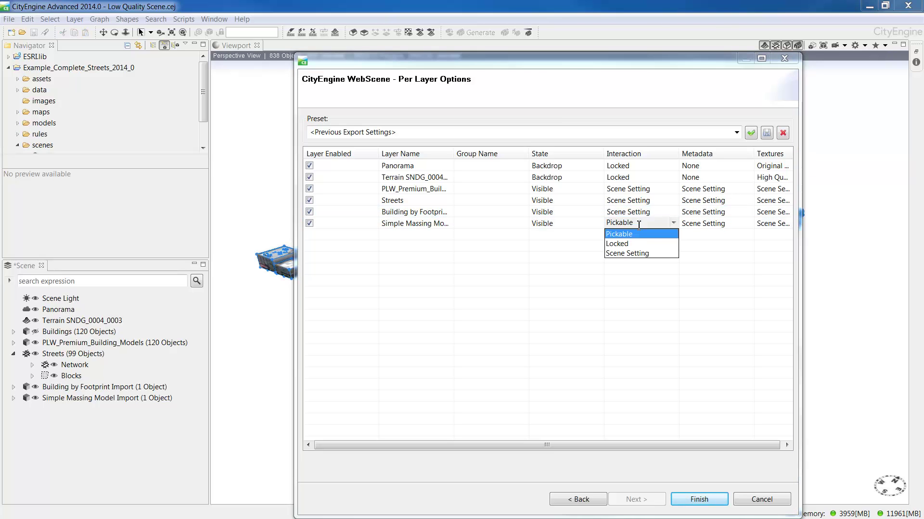
click(643, 254)
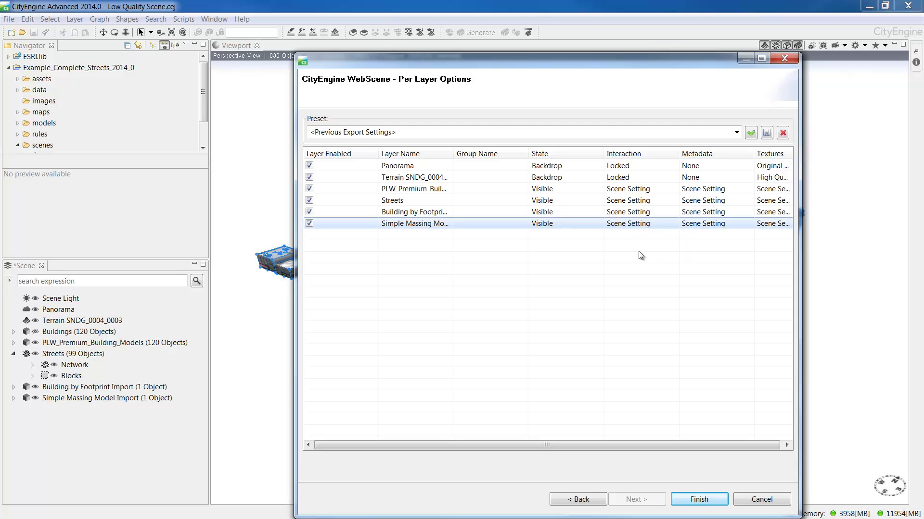
Widen the export dialog and its Textures column, and examine the texture quality choices for the Panorama layer
drag(800, 203, 860, 203)
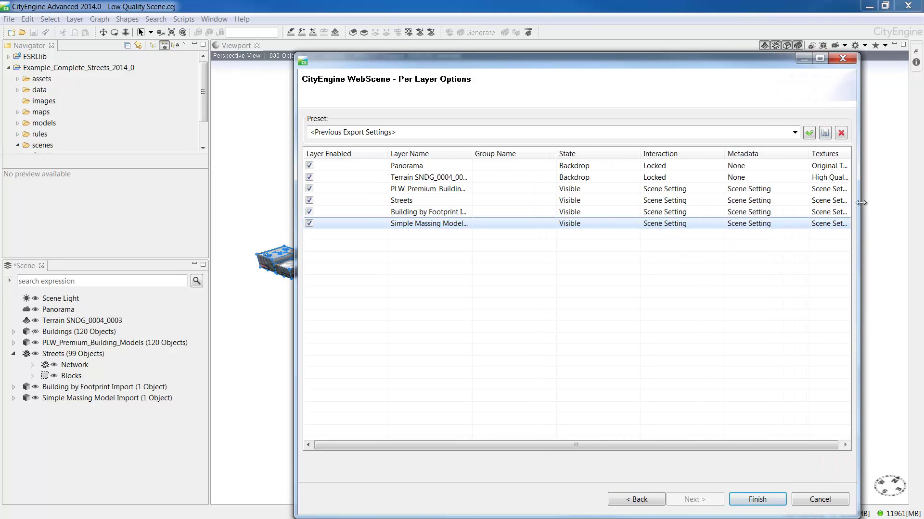
double_click(810, 153)
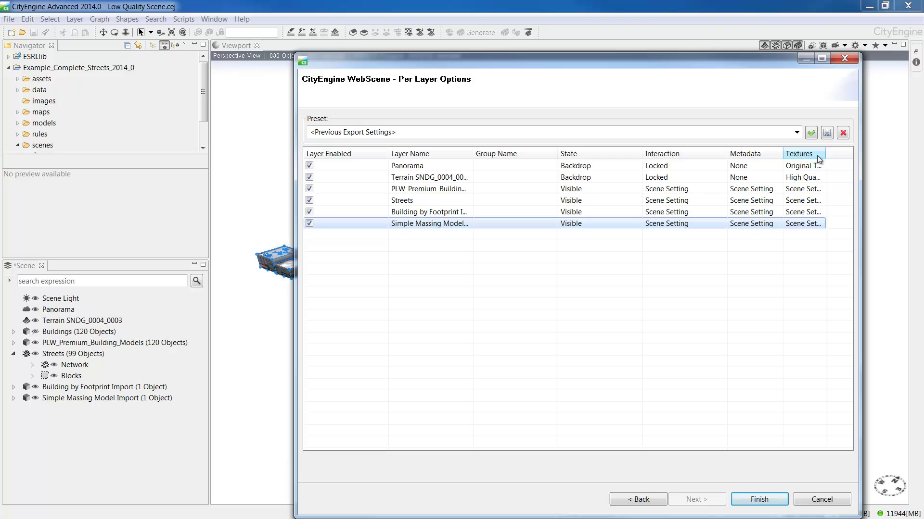
drag(824, 154, 850, 155)
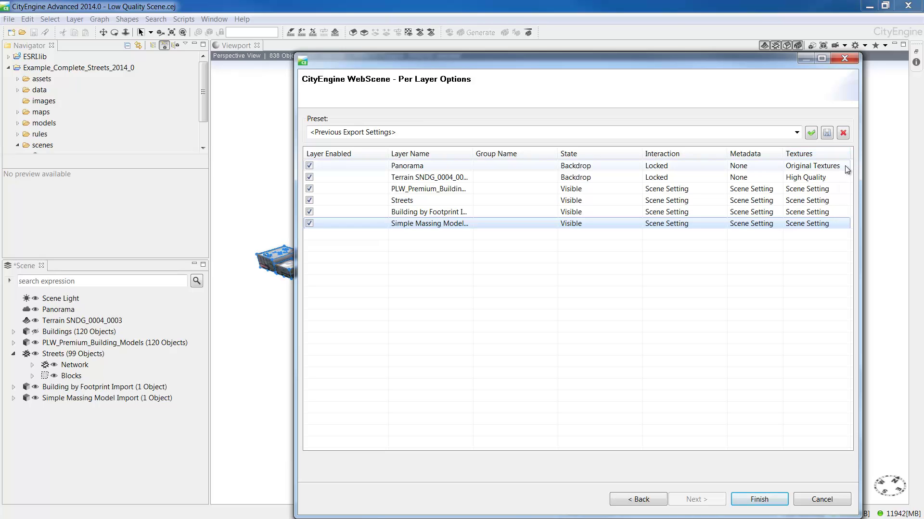
click(845, 165)
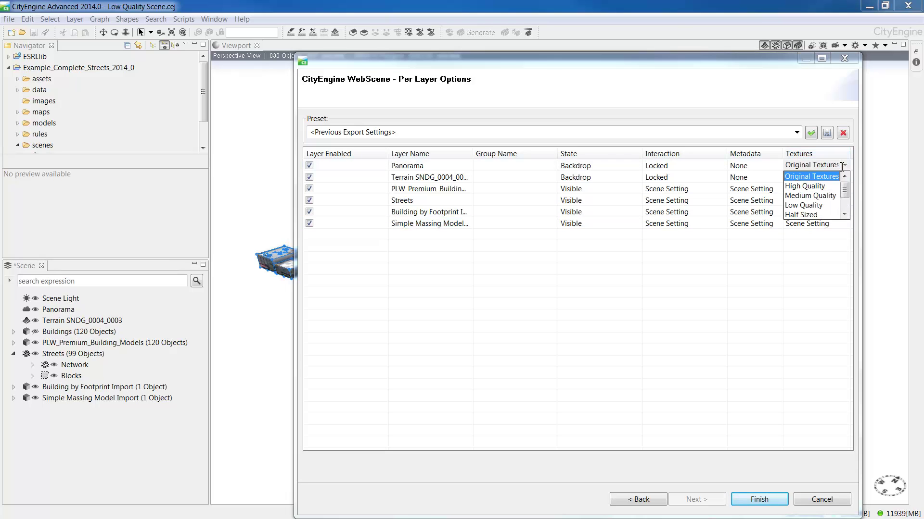
click(823, 272)
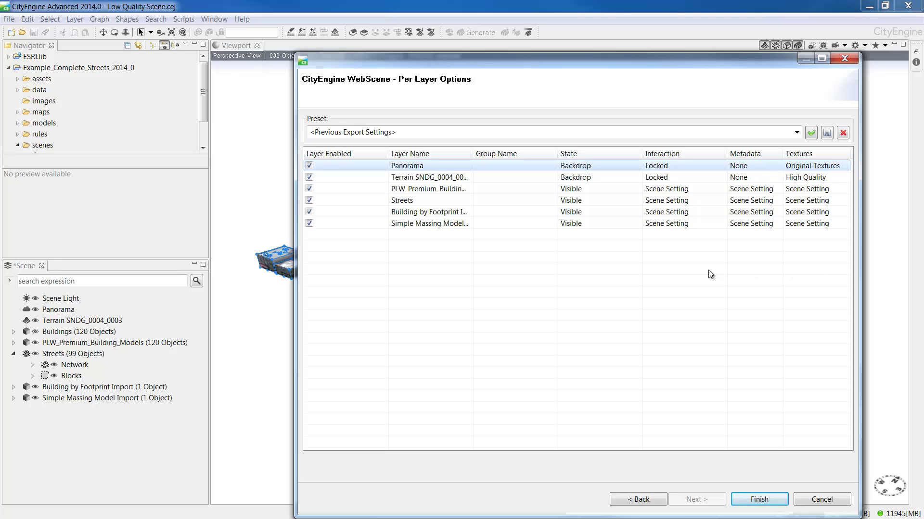
Finish the WebScene export and expand the project's models folder to reach the exported scene
click(750, 501)
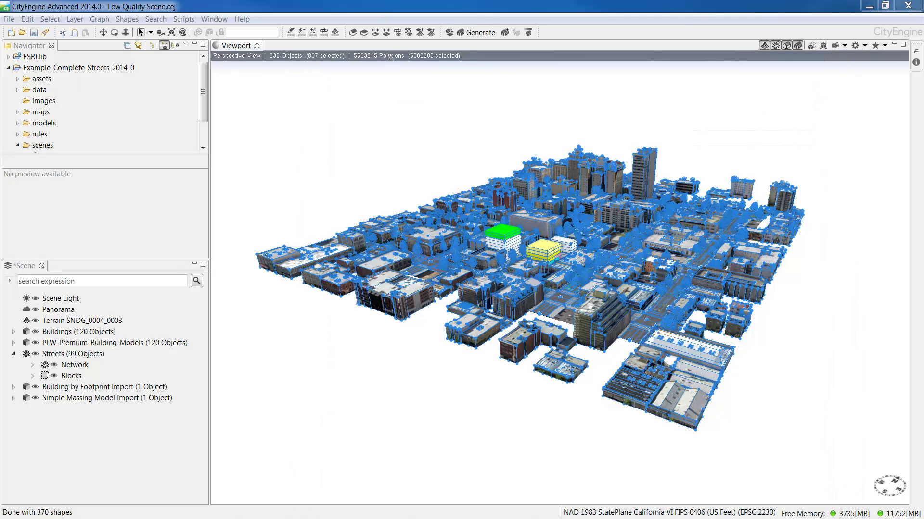
click(60, 124)
click(18, 124)
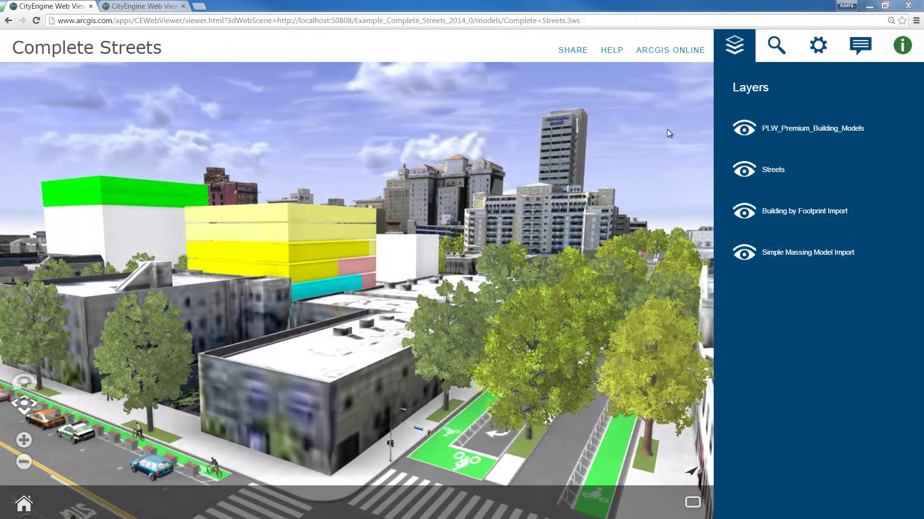
In the CityEngine Web Viewer, hide and show the Building by Footprint Import layer, and look at the scene search
click(744, 213)
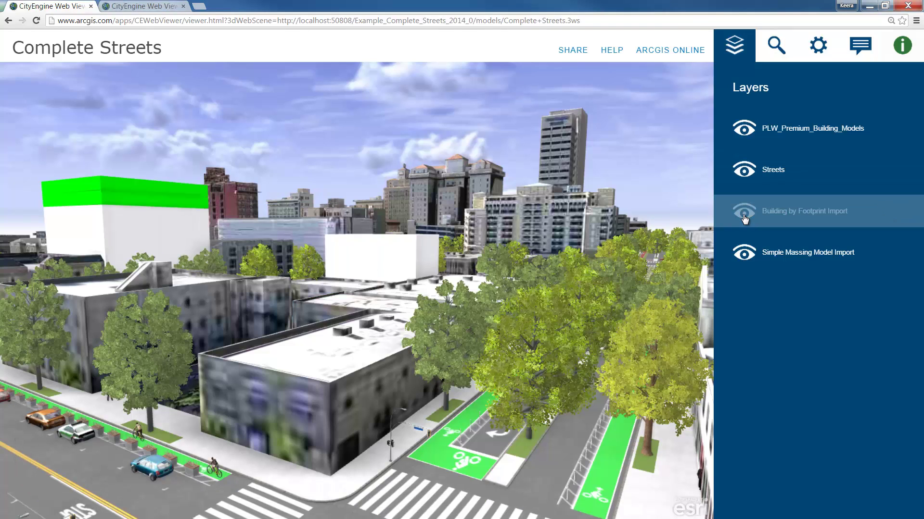
click(744, 213)
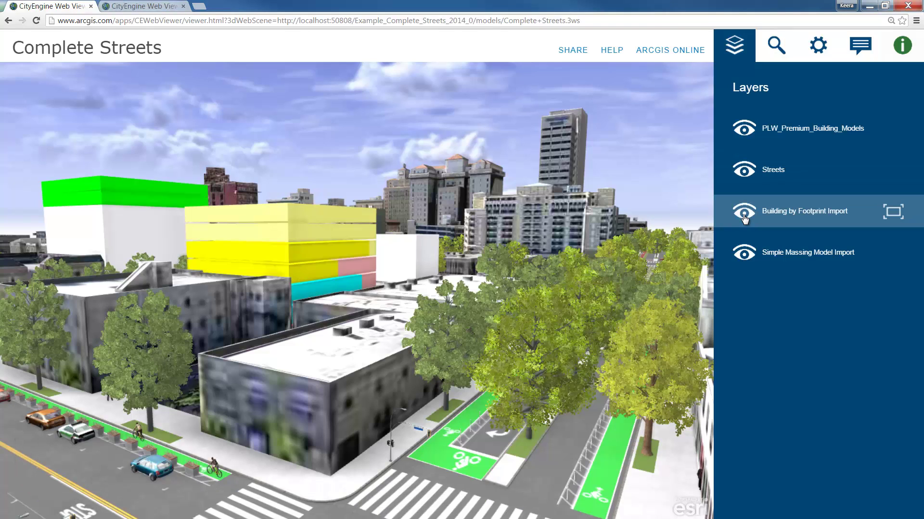
click(778, 50)
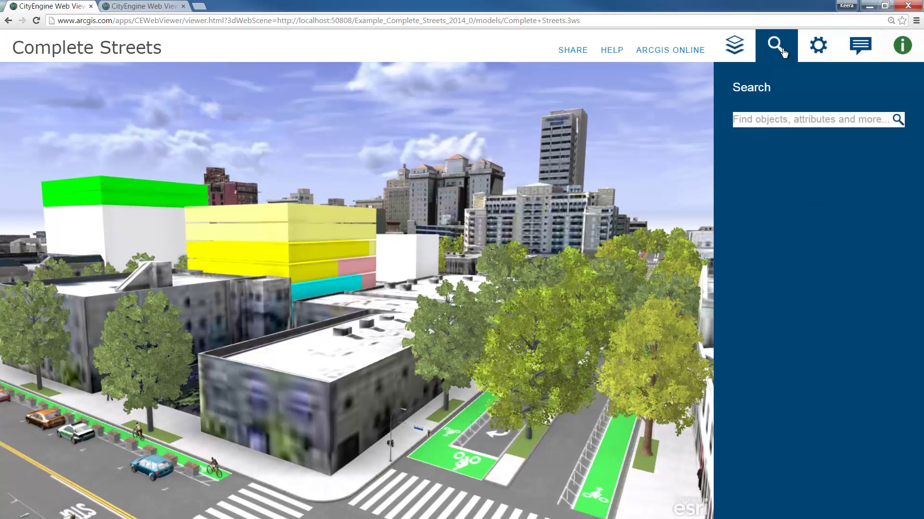
Turn off diffuse shadows, turn on direct shadows and set the sunlight time to 3:59 PM
click(818, 49)
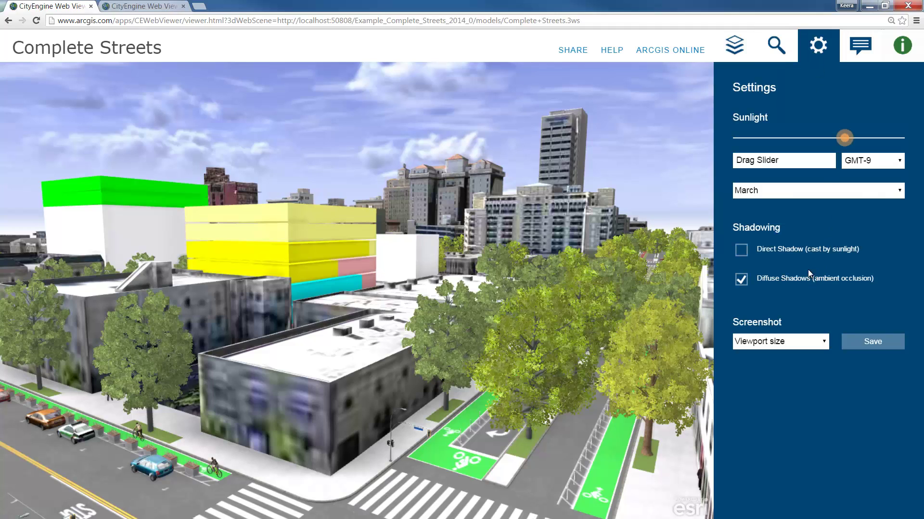
click(742, 282)
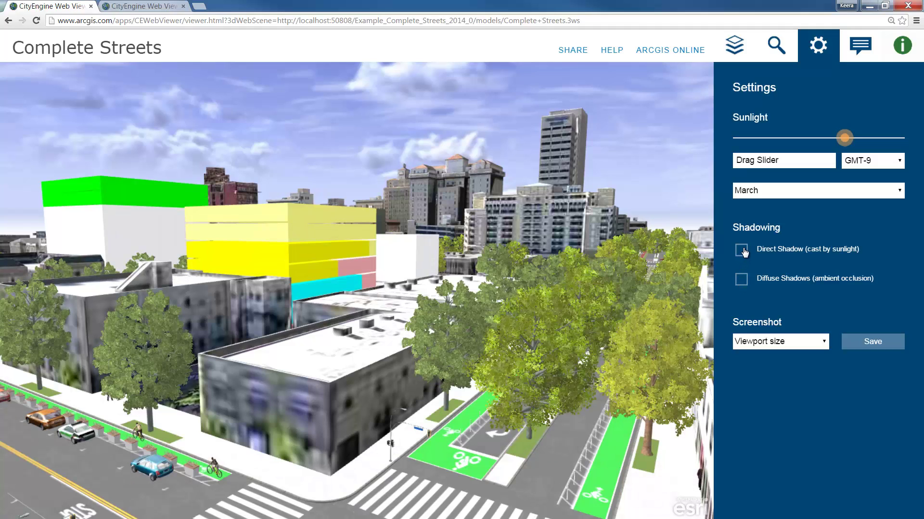
click(741, 250)
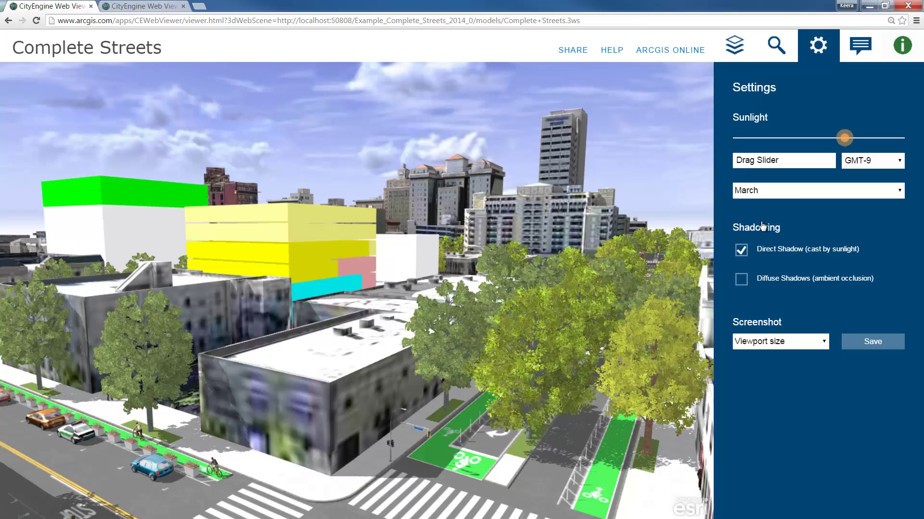
click(848, 140)
click(874, 138)
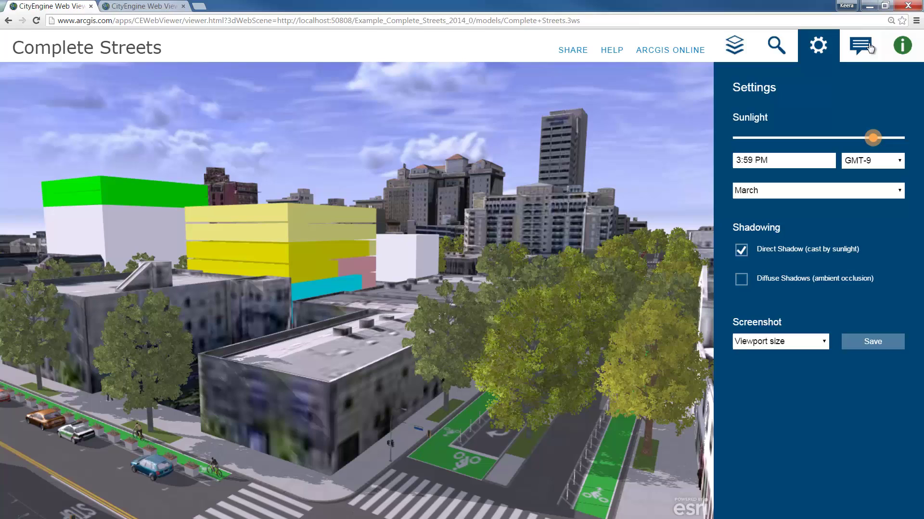
Check the scene's comments and information, read the attributes and reports of the corner building and the yellow massing building, and return to the layers
click(864, 47)
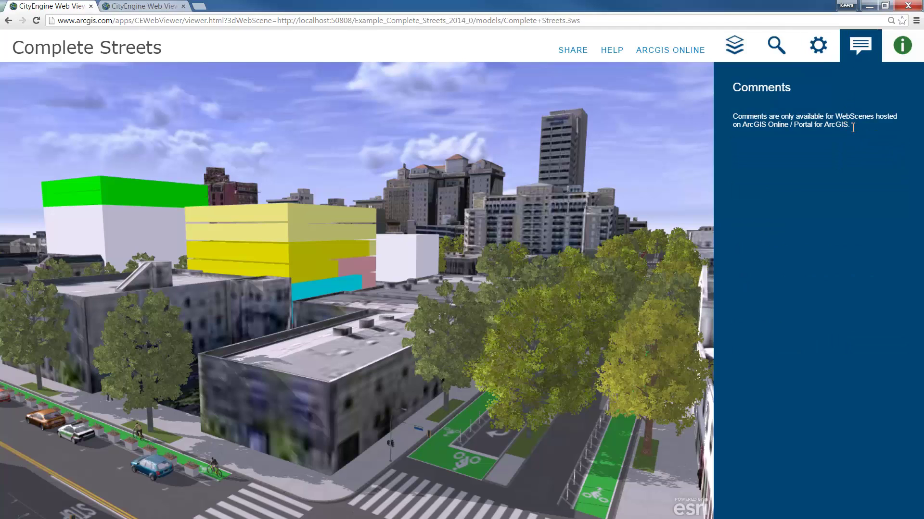
click(903, 47)
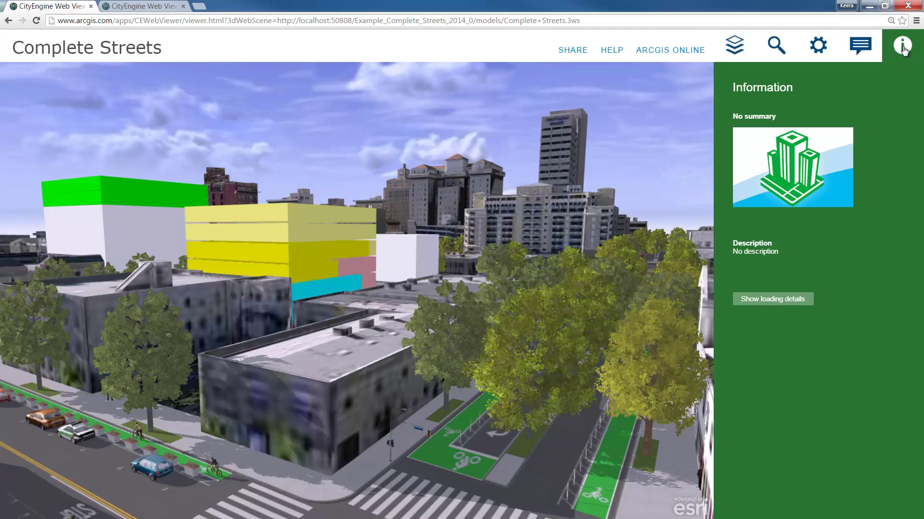
click(376, 342)
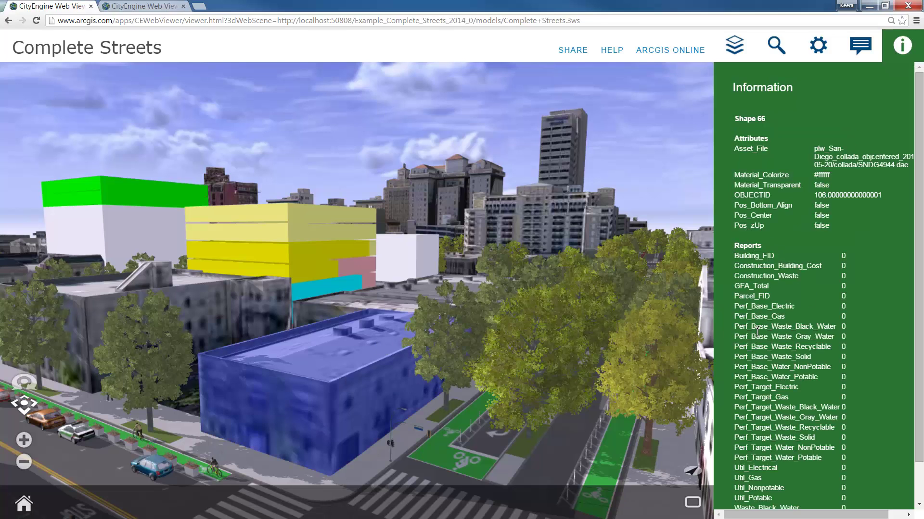
click(331, 252)
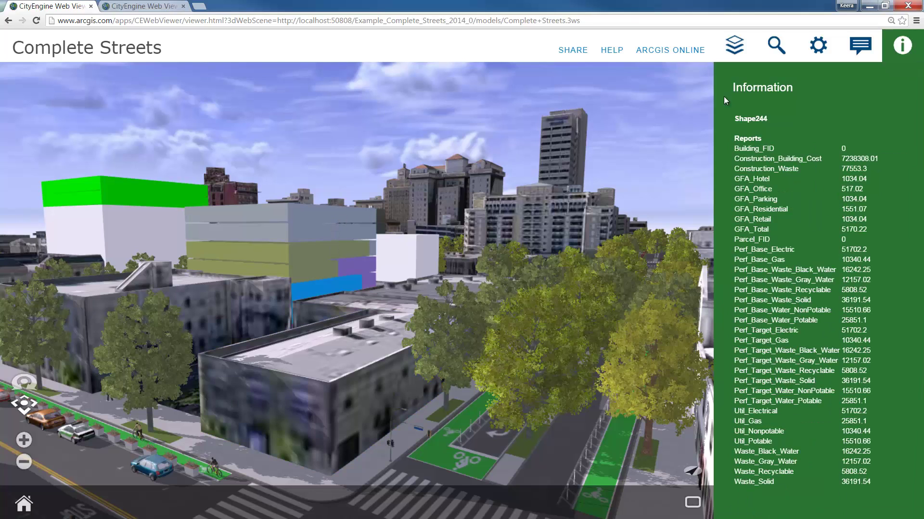
click(737, 50)
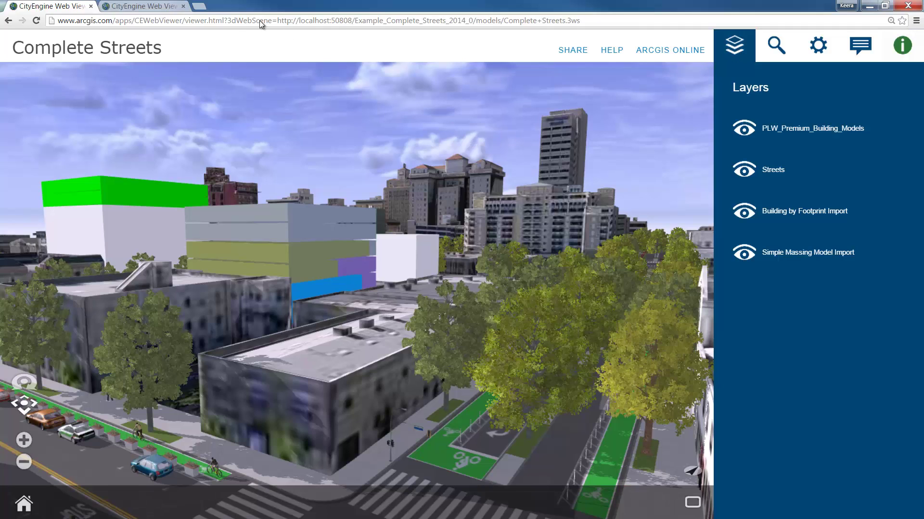
View the CompleteStreets web scene and compare Building by Footprint Import with Simple Massing Model Import by moving the swipe divider across the scene
click(135, 7)
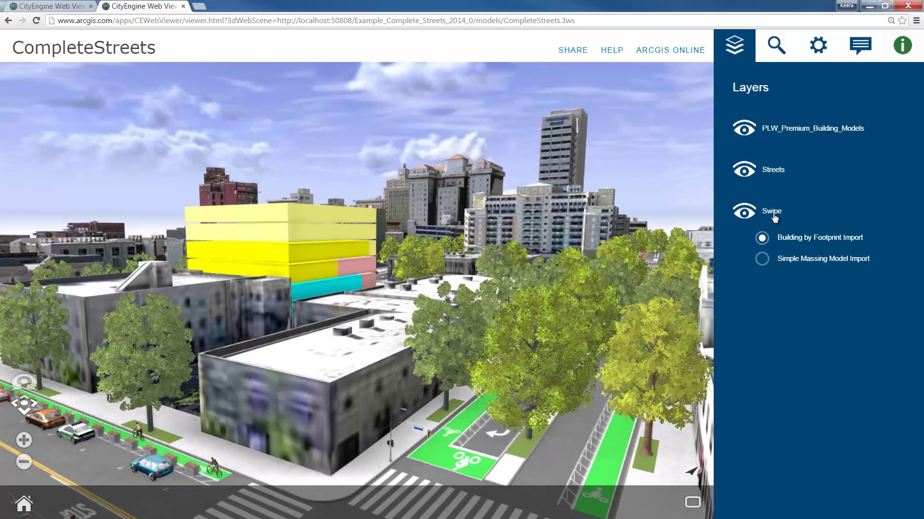
click(892, 241)
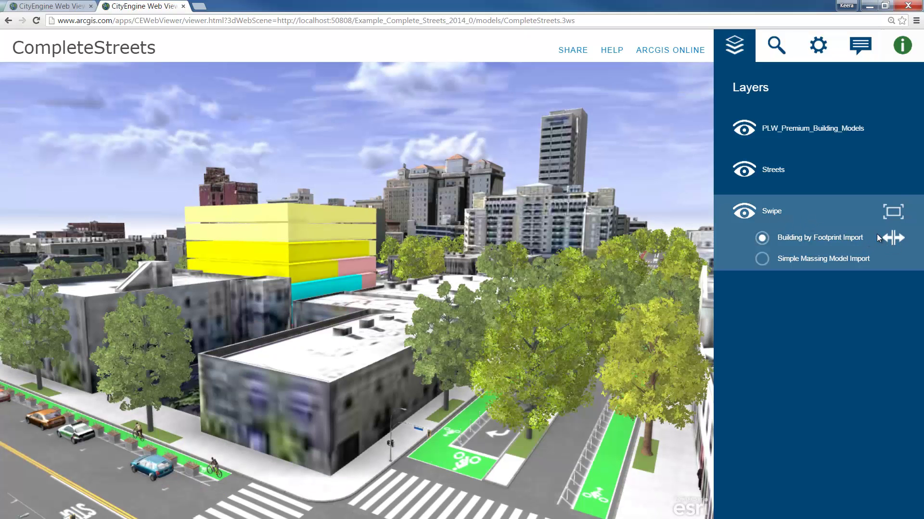
click(880, 233)
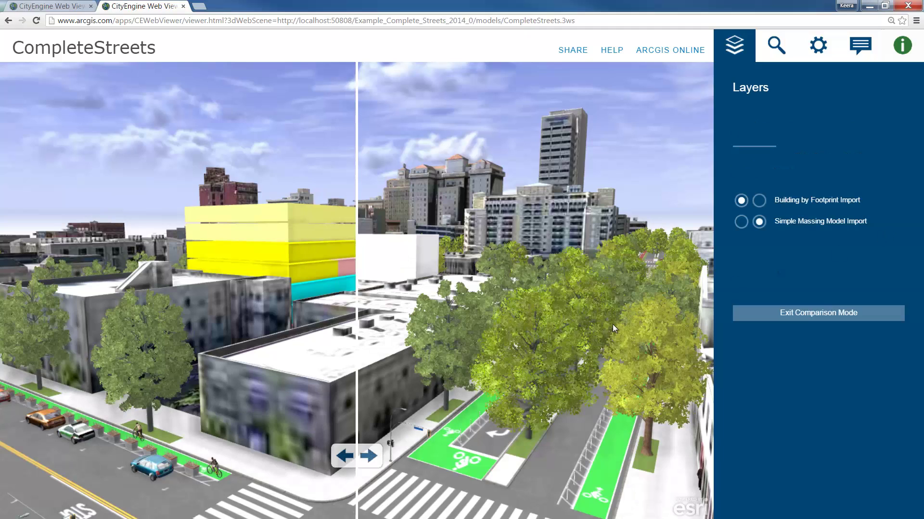
click(315, 457)
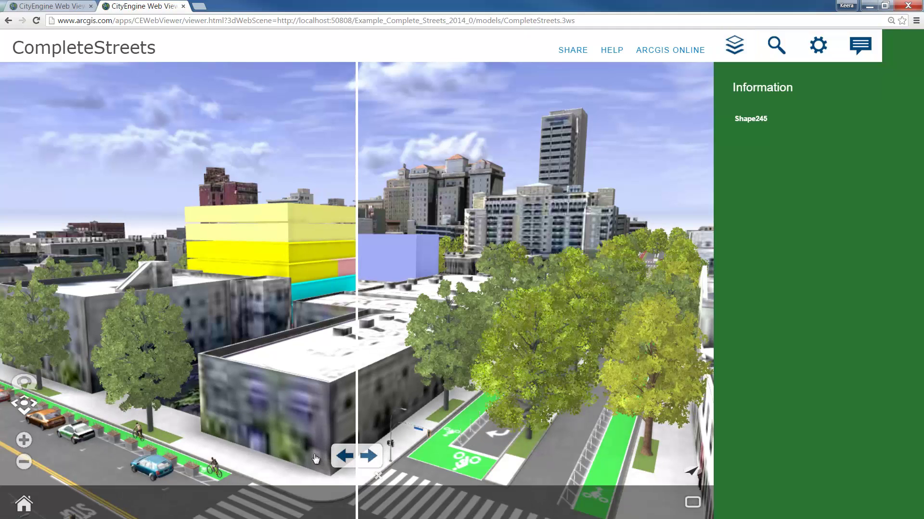
drag(344, 456, 72, 437)
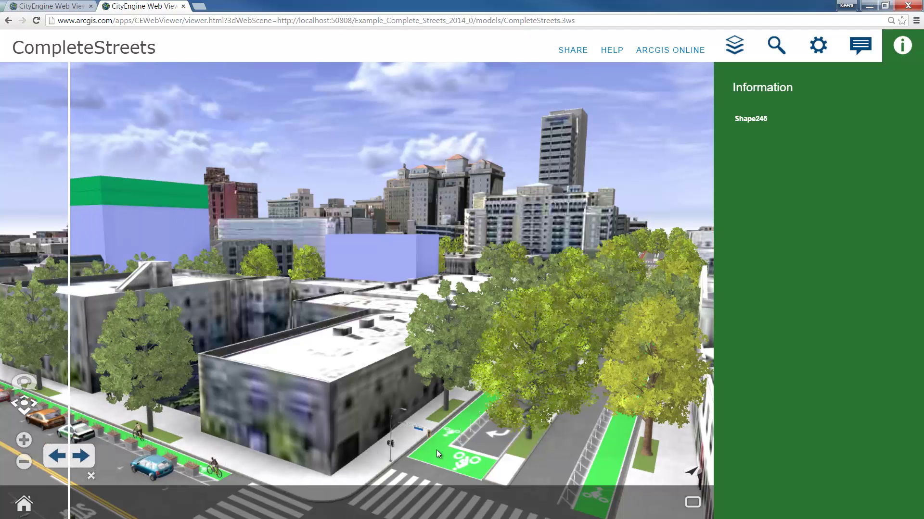
drag(436, 449, 540, 440)
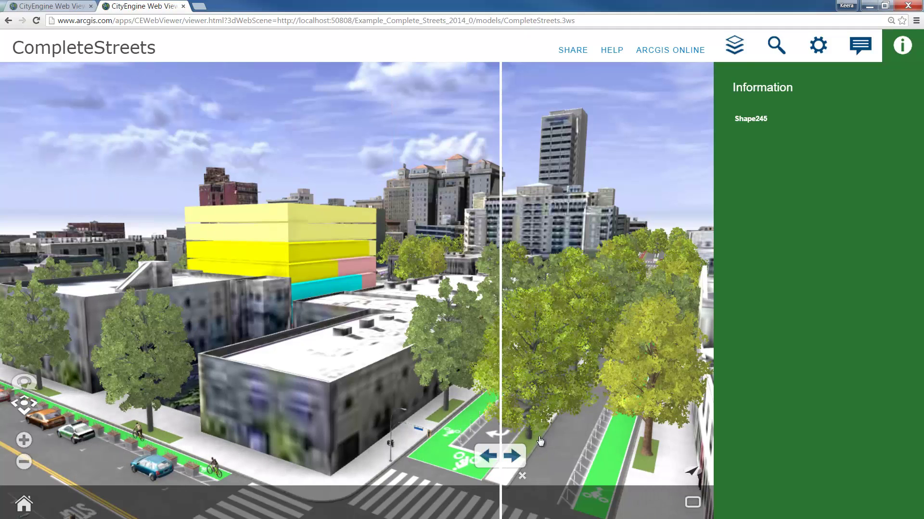
click(734, 45)
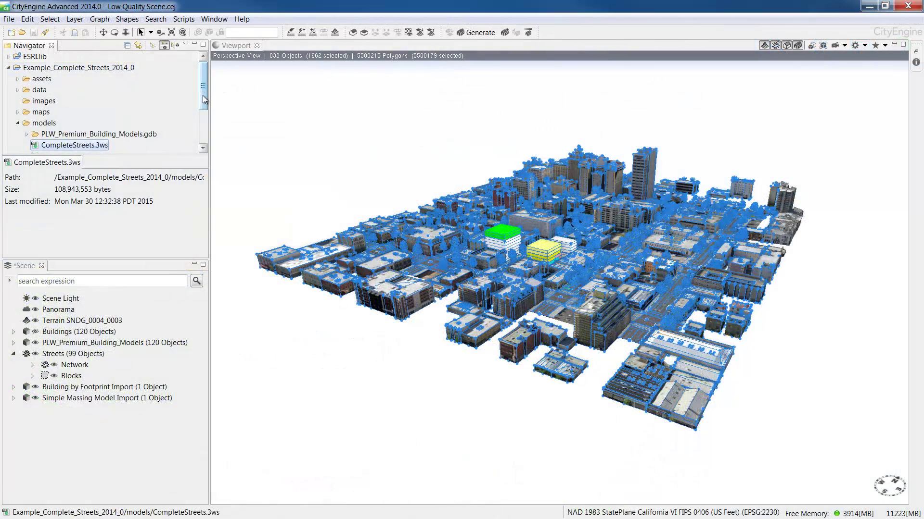
In CityEngine, start sharing Complete Streets.3ws from the models folder as a CityEngine Web Scene Package
drag(203, 96, 203, 101)
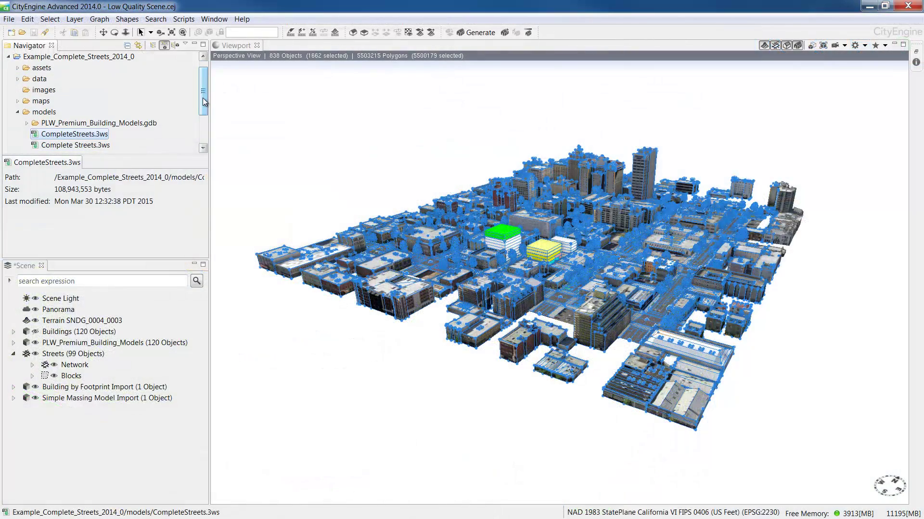
right_click(102, 147)
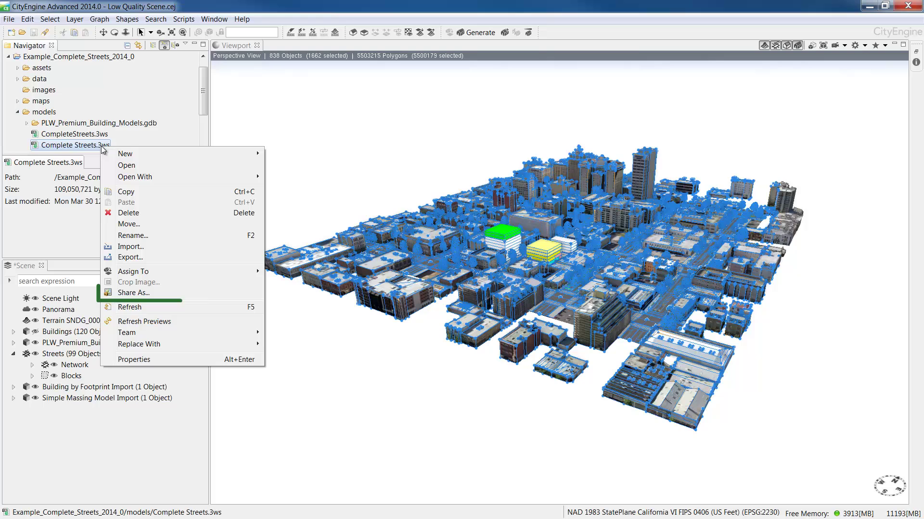
click(157, 293)
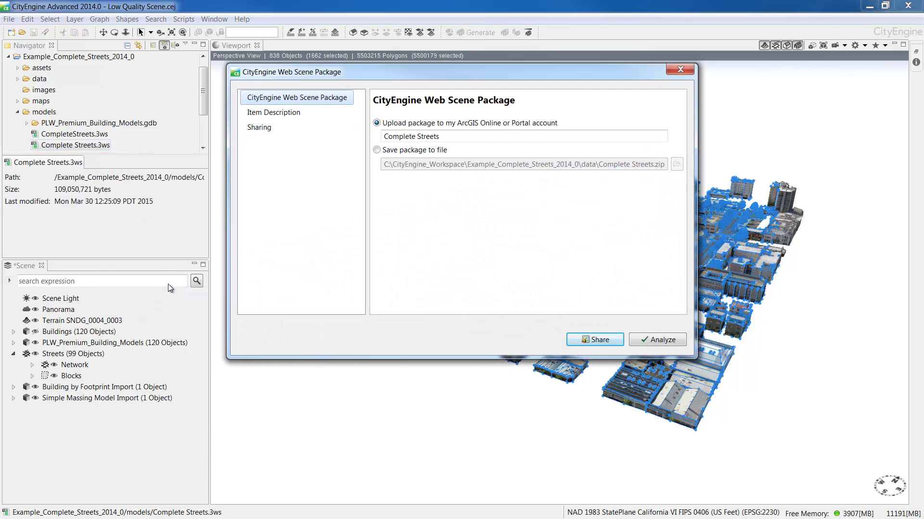
Describe the package with the summary and description "Complete Streets Web Scene" and the tag "CityEngine Essential Skills"
click(273, 112)
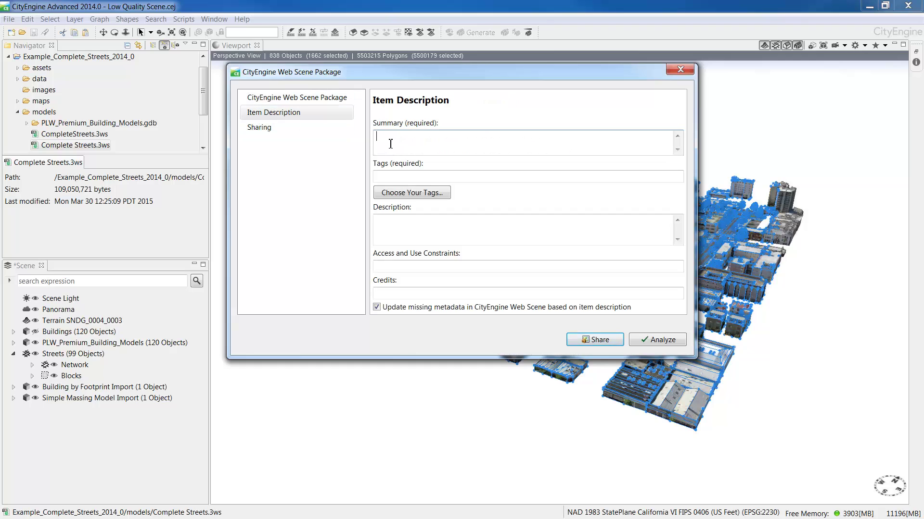
text(Complete Streets Web Scene)
click(428, 176)
text(CityEngine Essential Skills)
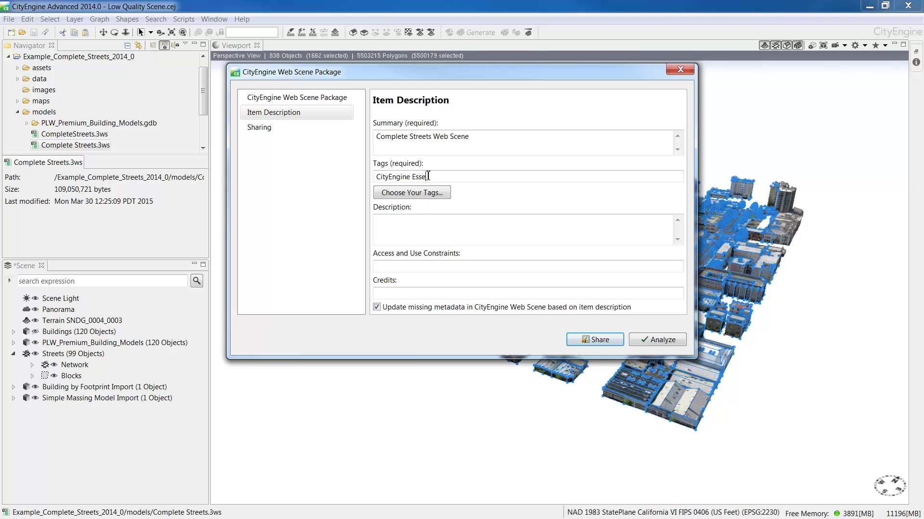
click(479, 138)
key(ctrl+a)
key(ctrl+c)
click(477, 227)
key(ctrl+v)
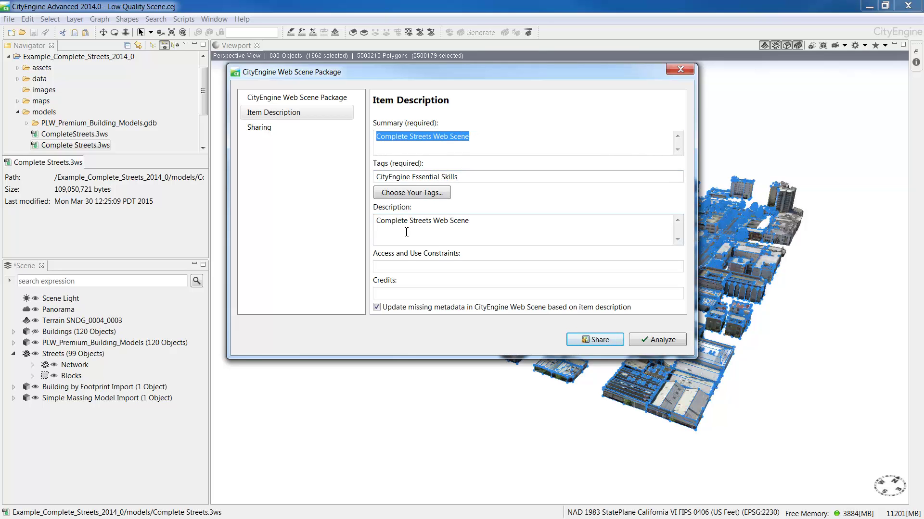
Access the package's sharing settings by signing in to ArcGIS Online with the account name and password
click(270, 129)
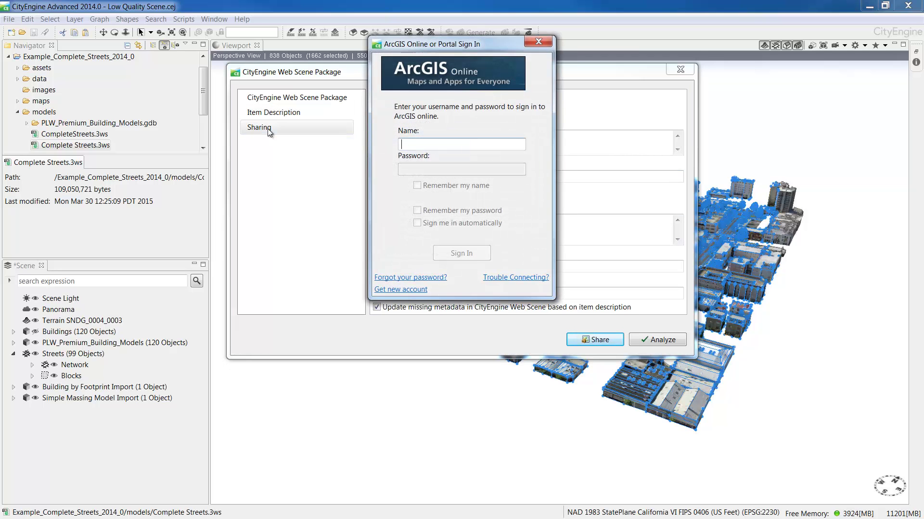
text(cityengine)
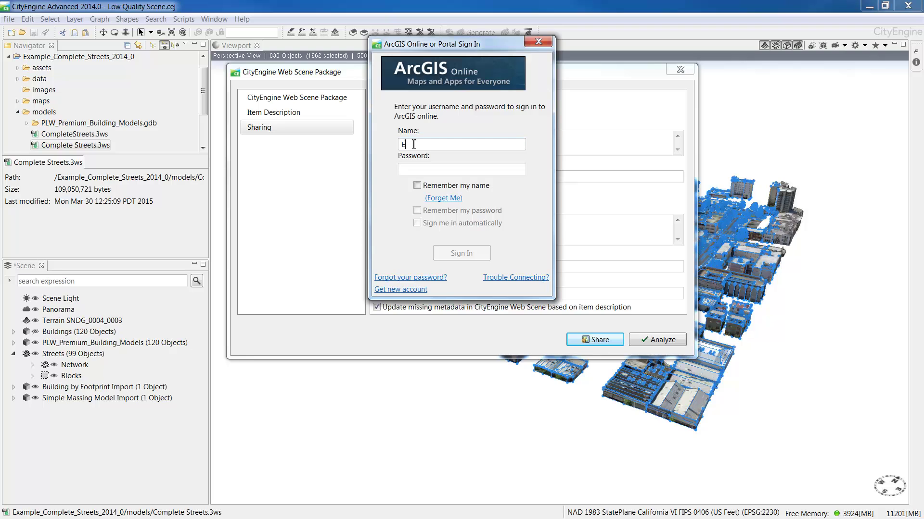
key(Tab)
text(password)
click(461, 253)
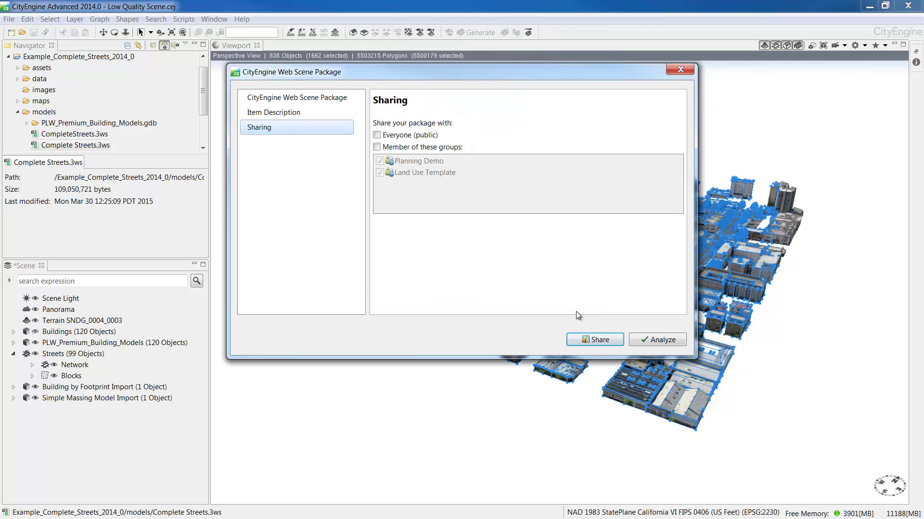
Analyze the web scene package and share it to the ArcGIS Online account
click(656, 343)
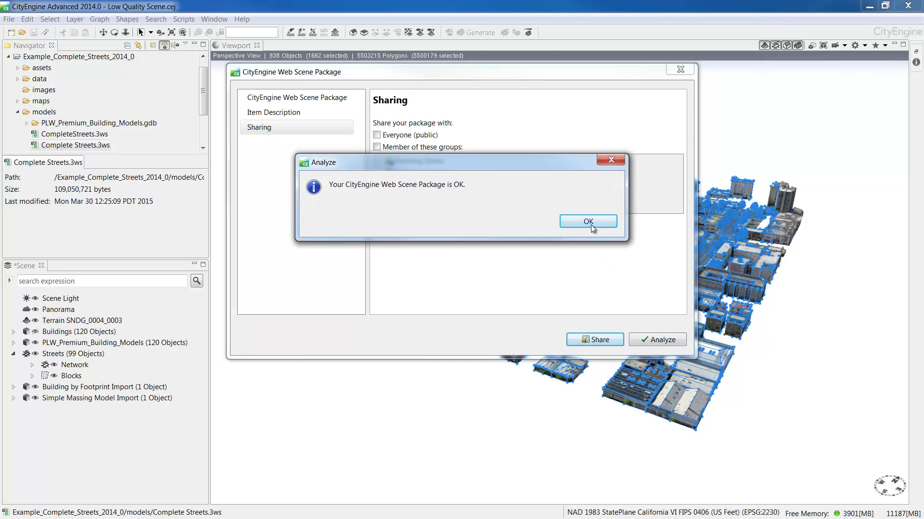
click(594, 228)
click(600, 339)
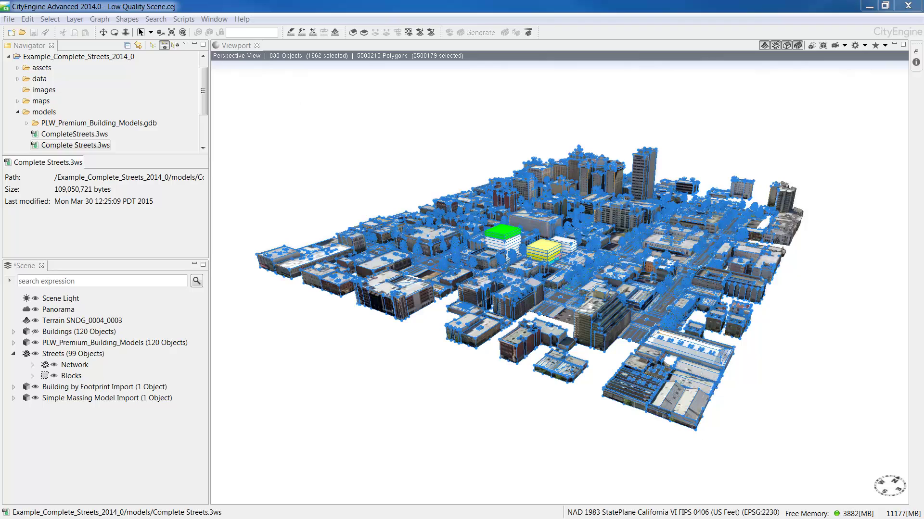
drag(175, 54, 524, 100)
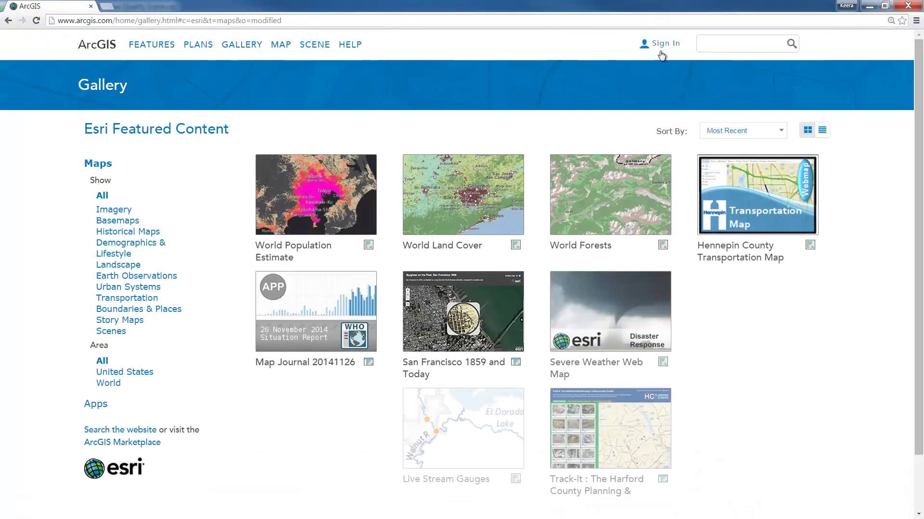
In the web browser, sign in to ArcGIS Online with the username and password and open the uploaded Complete Streets web scene
click(660, 44)
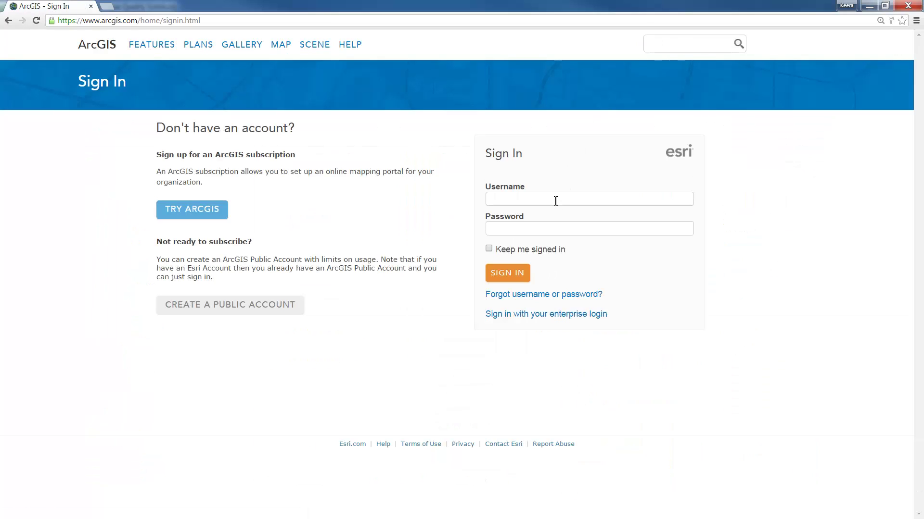
click(555, 202)
text(Pol)
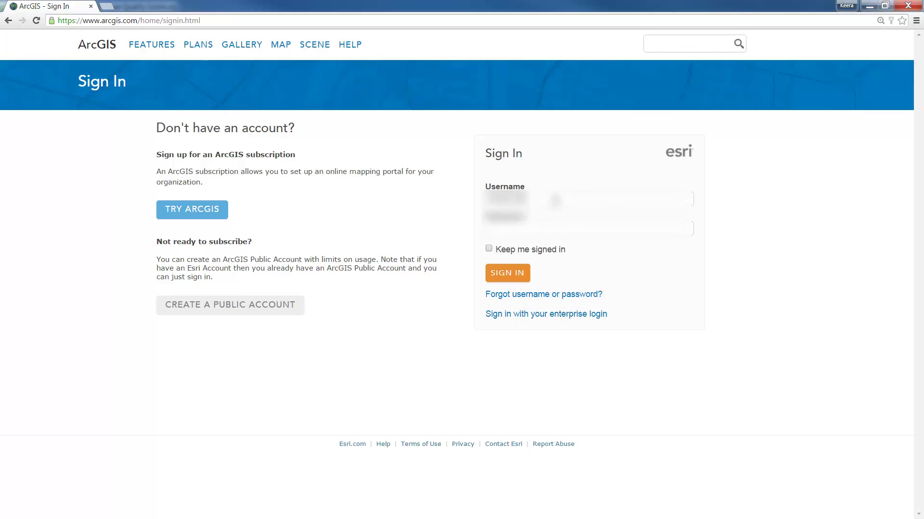
click(576, 232)
click(516, 272)
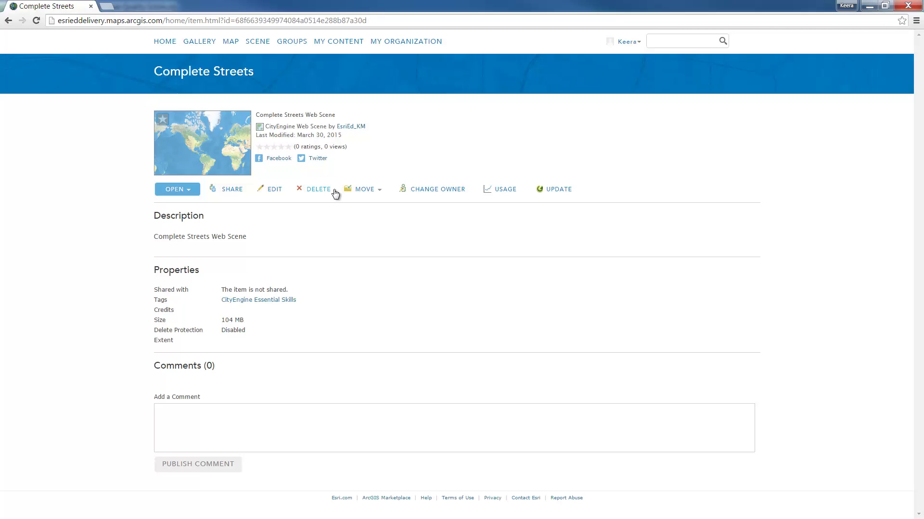
click(192, 191)
click(182, 200)
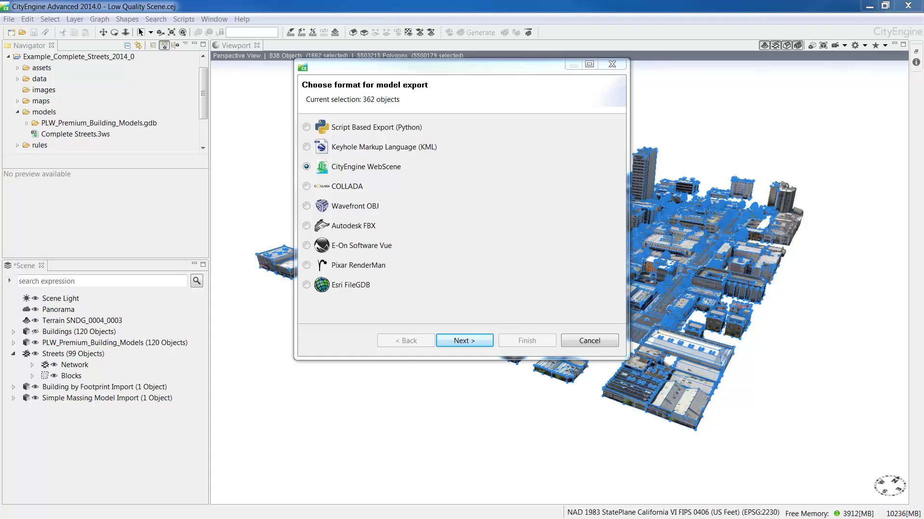
In CityEngine, go through the model export formats, choose Autodesk FBX and continue to its export settings
click(310, 286)
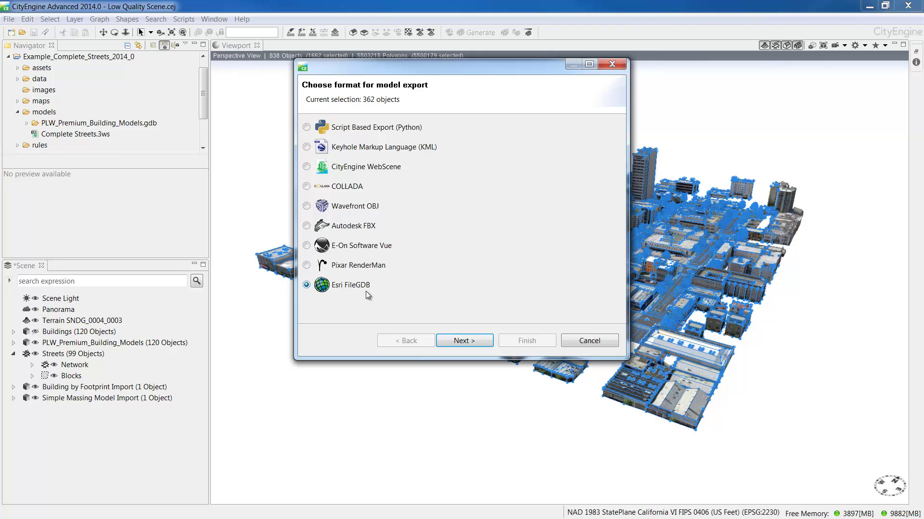
click(307, 187)
click(306, 207)
click(307, 226)
click(365, 246)
click(307, 226)
click(307, 206)
click(306, 187)
click(306, 226)
click(449, 342)
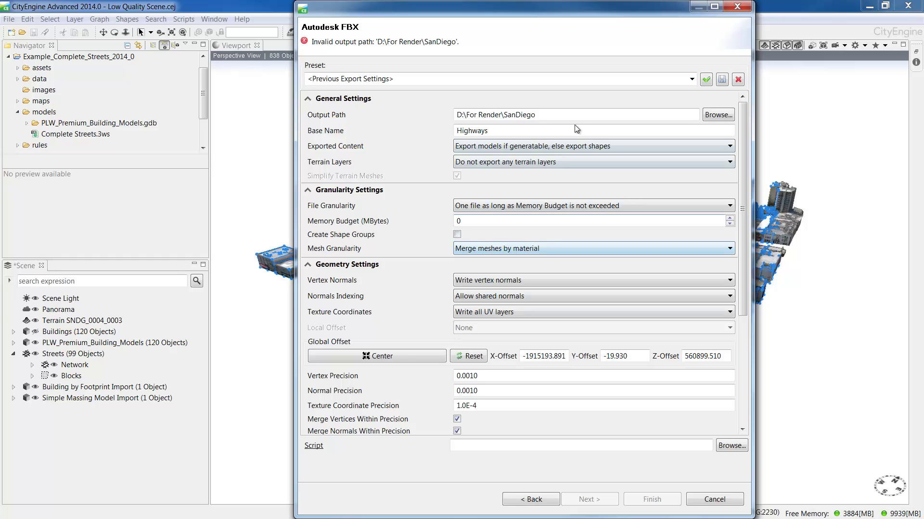
Set the FBX output path to a new folder C:\ForRender and the base name to Export Test
click(586, 114)
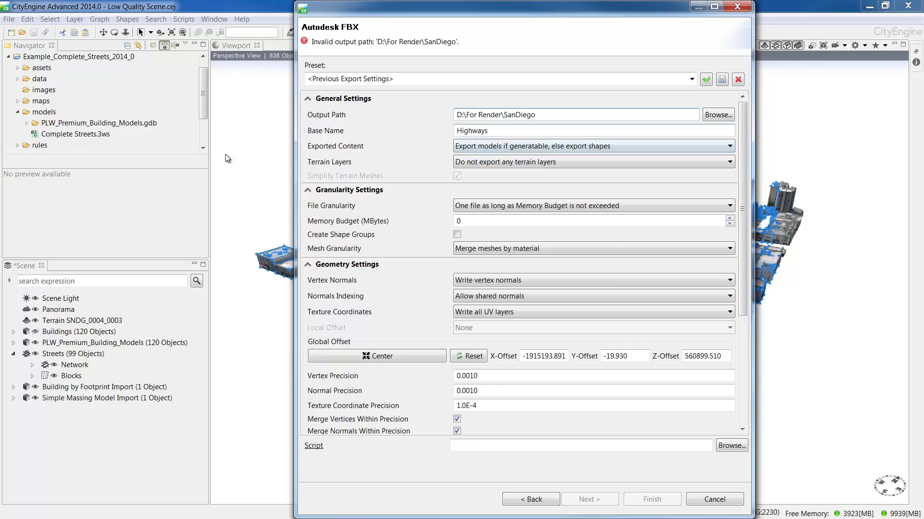
click(718, 114)
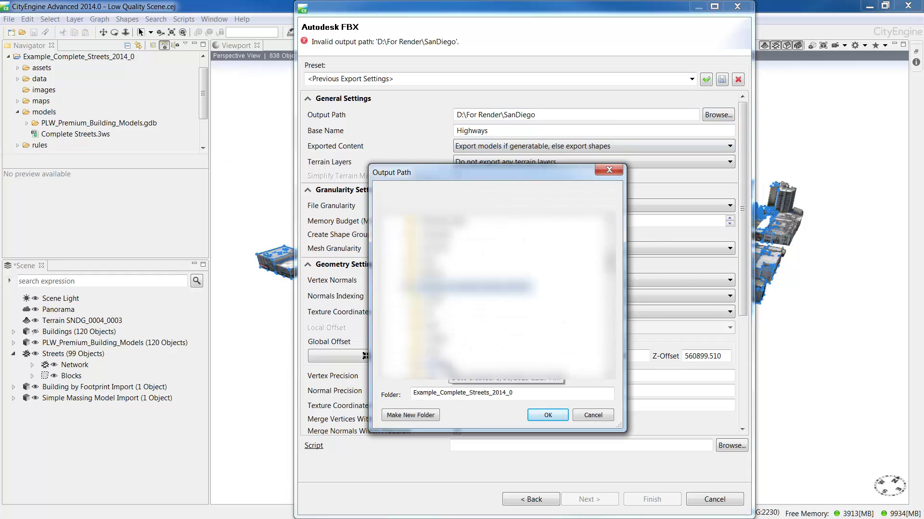
click(403, 416)
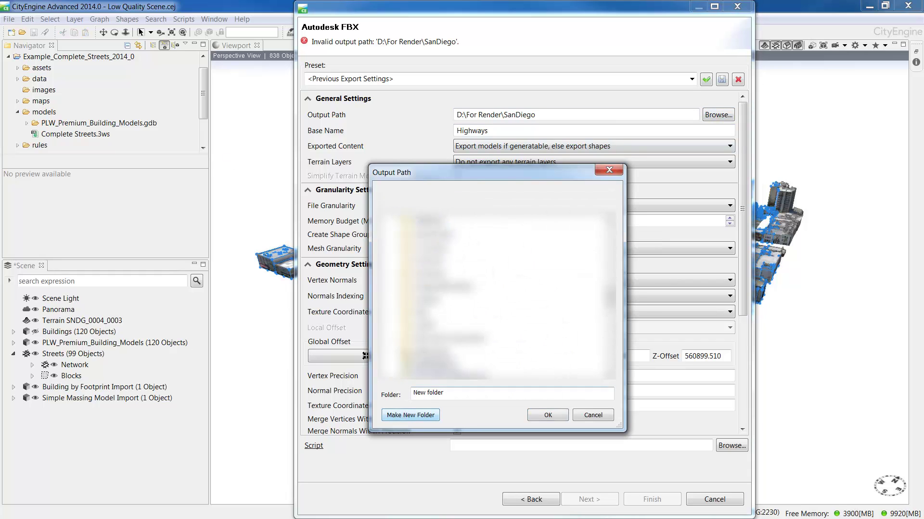
text(ForRender)
key(Return)
key(Return)
text(Export Test)
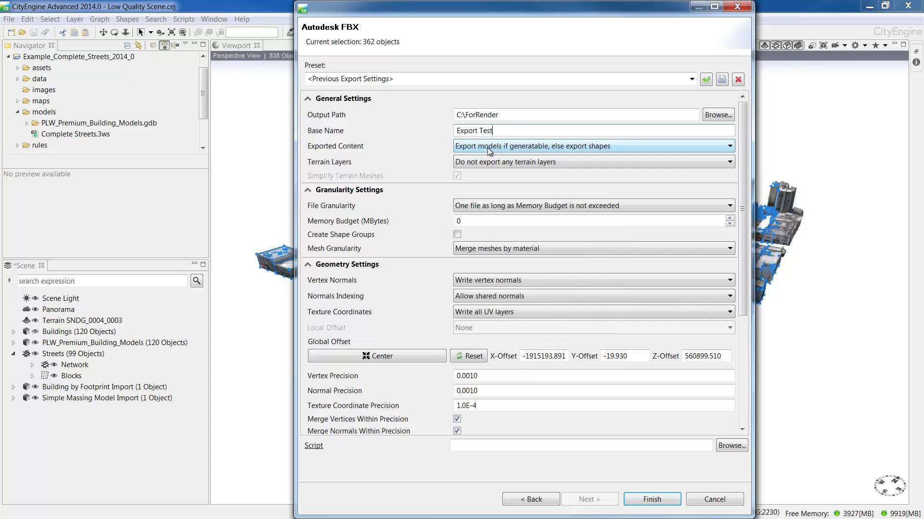
Look at the available options for the FBX export's exported content and terrain layers
click(647, 145)
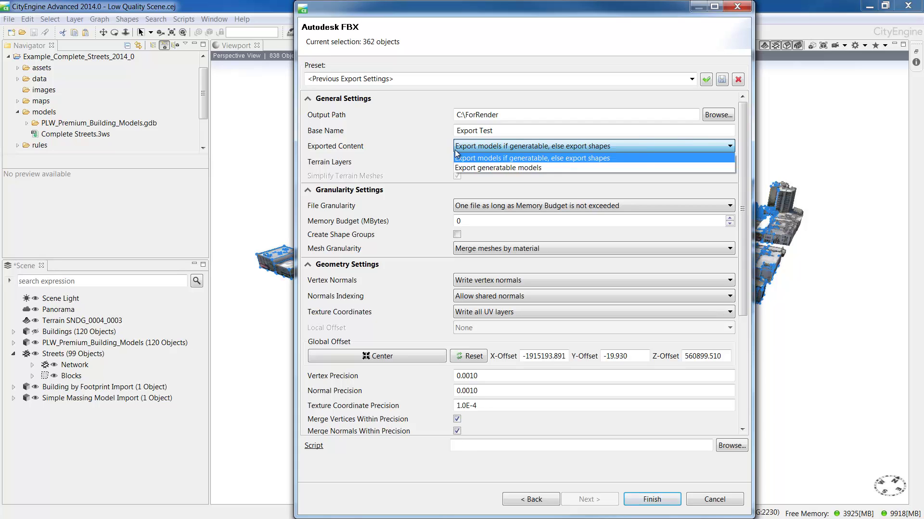
click(431, 145)
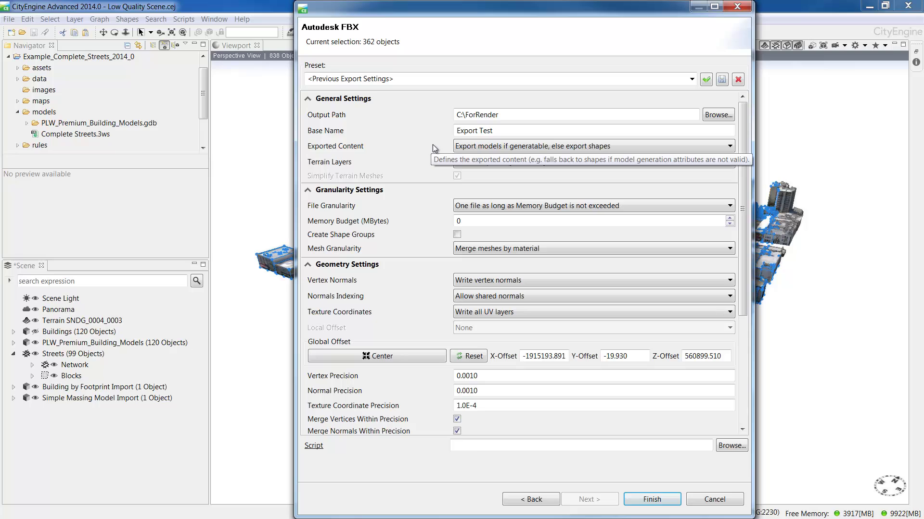
click(614, 162)
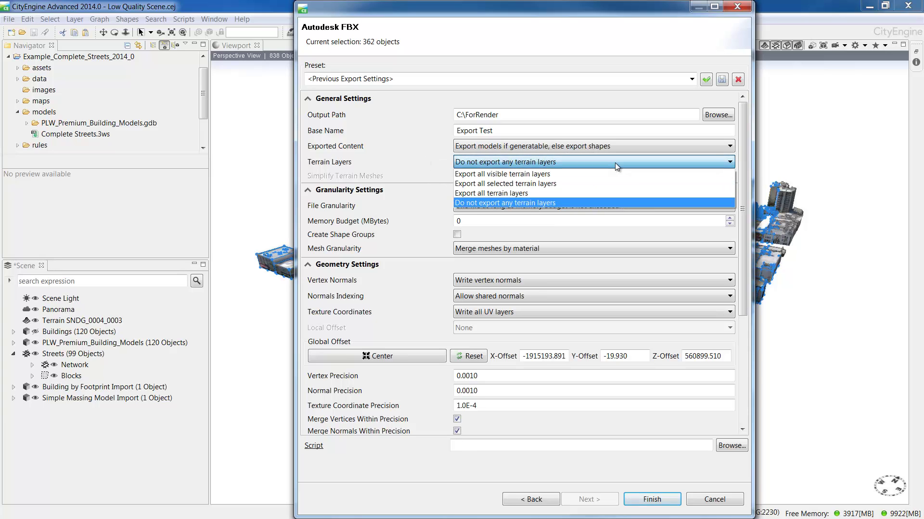
click(567, 163)
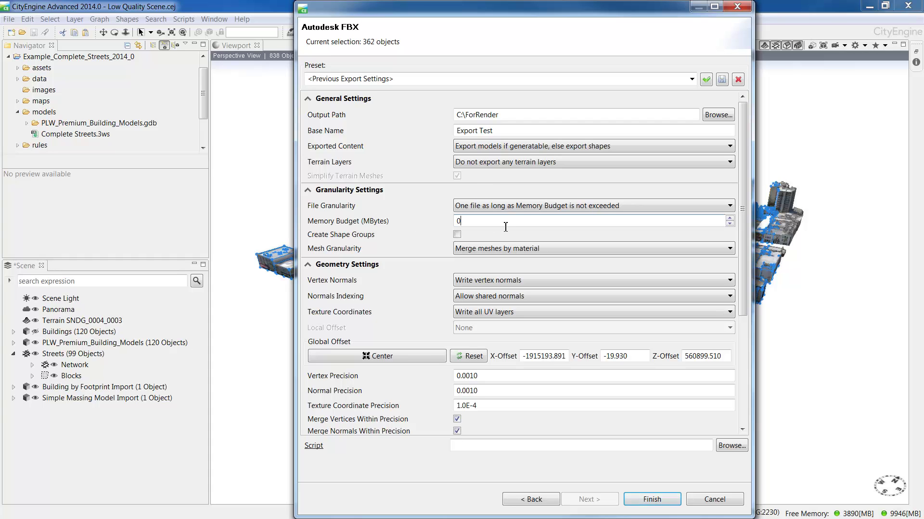
Try a memory budget of 1000 MB for the exported files and set it back to 0
double_click(461, 221)
text(1000)
drag(478, 222, 443, 224)
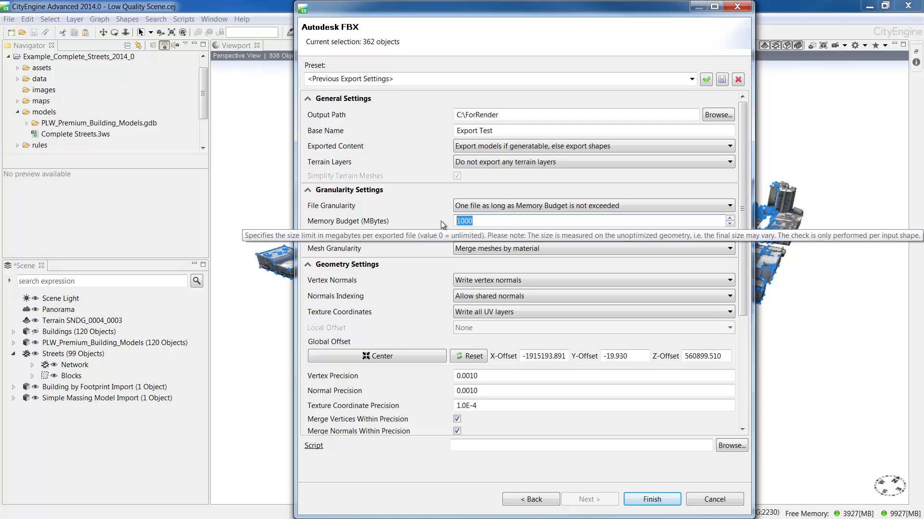
text(0)
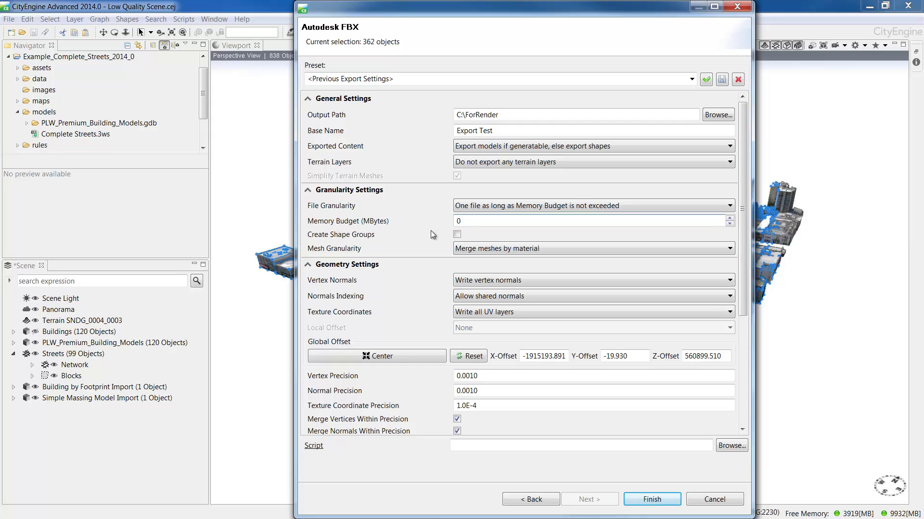
Enable shape group creation for the FBX export and keep the mesh granularity at Merge meshes by material
click(457, 235)
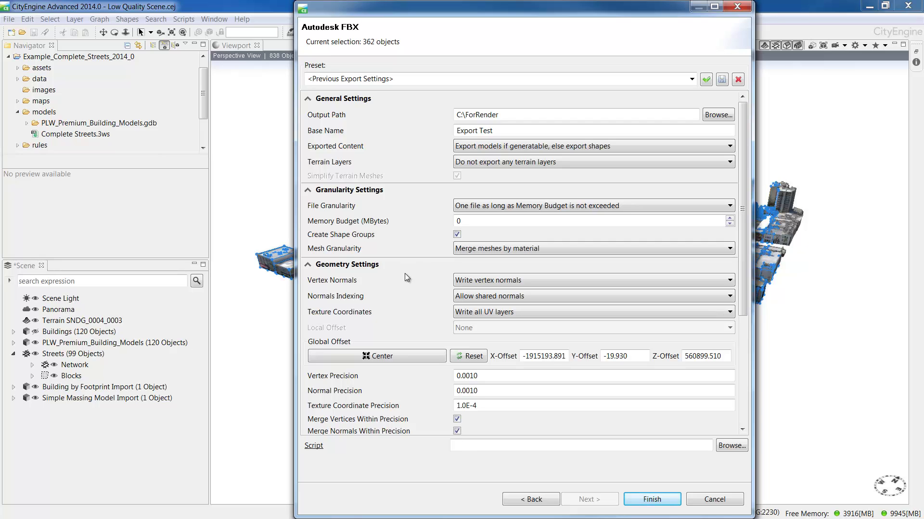
click(659, 253)
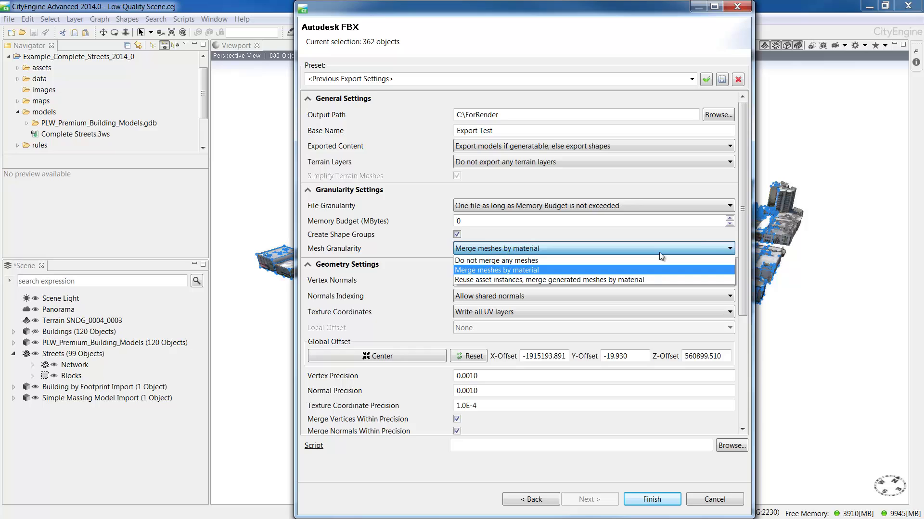
click(586, 270)
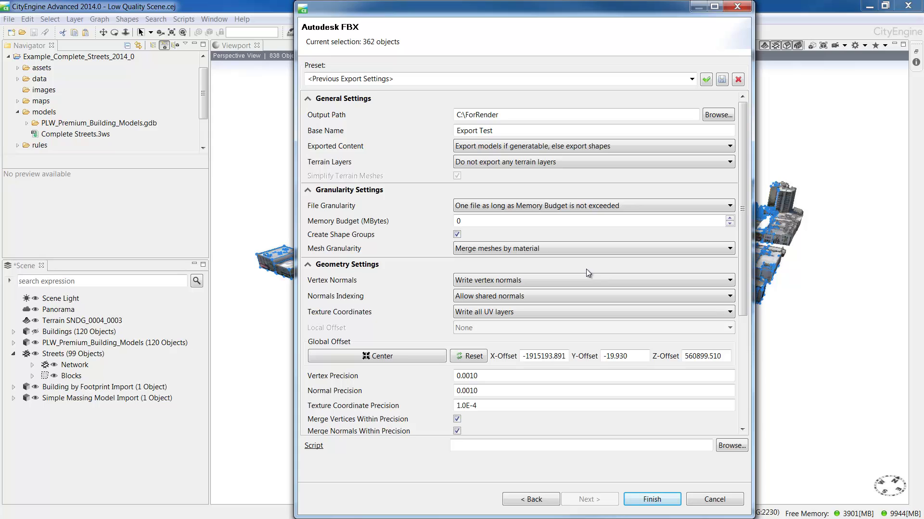
Look at the FBX export's geometry settings, including the texture coordinate options, global offset and vertex precision
click(578, 313)
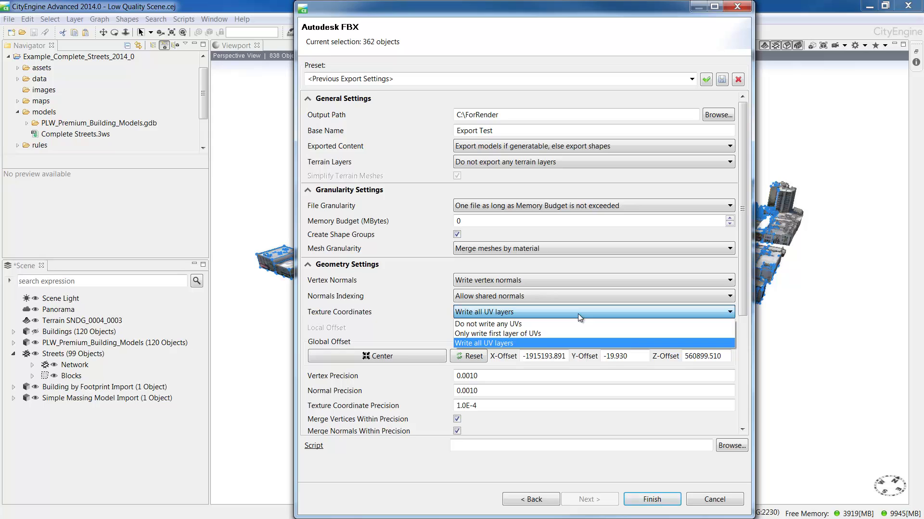
click(578, 313)
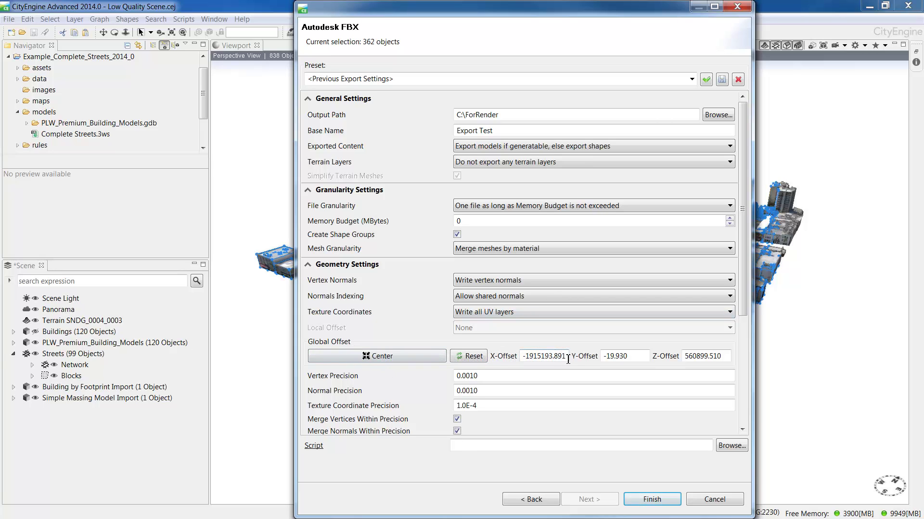
click(637, 357)
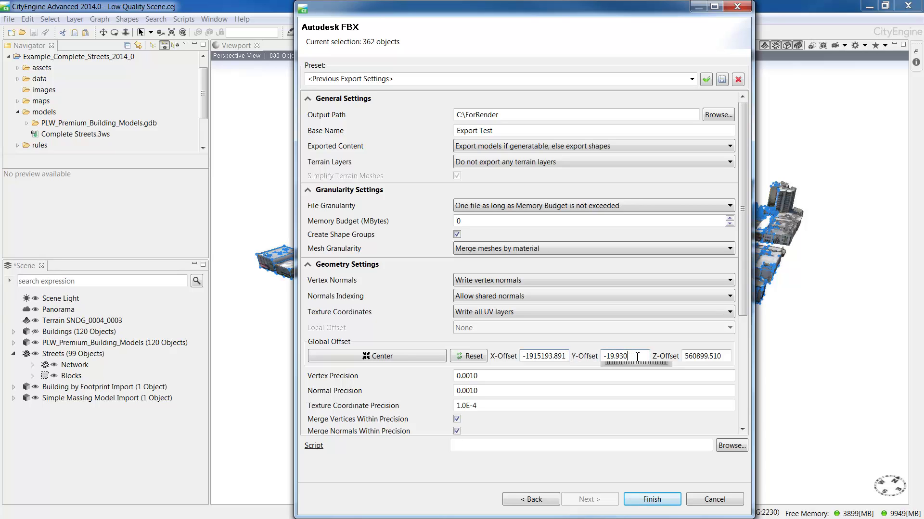
click(726, 356)
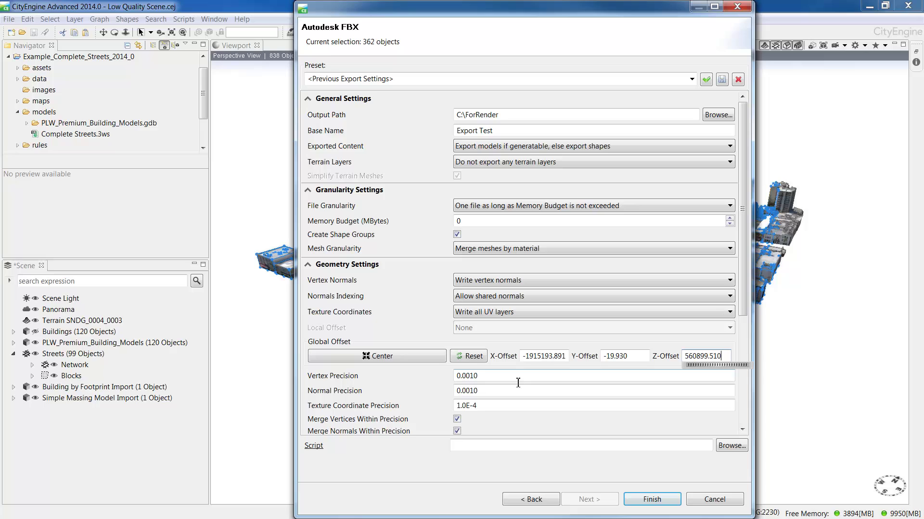
click(488, 377)
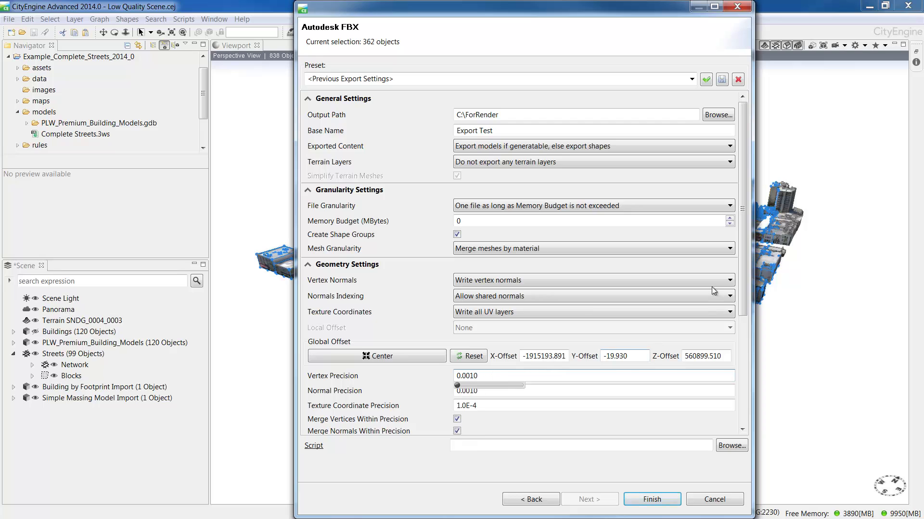
Review the remaining material, texture and advanced settings, run the FBX export and clear the selection in the viewport
drag(745, 268, 751, 382)
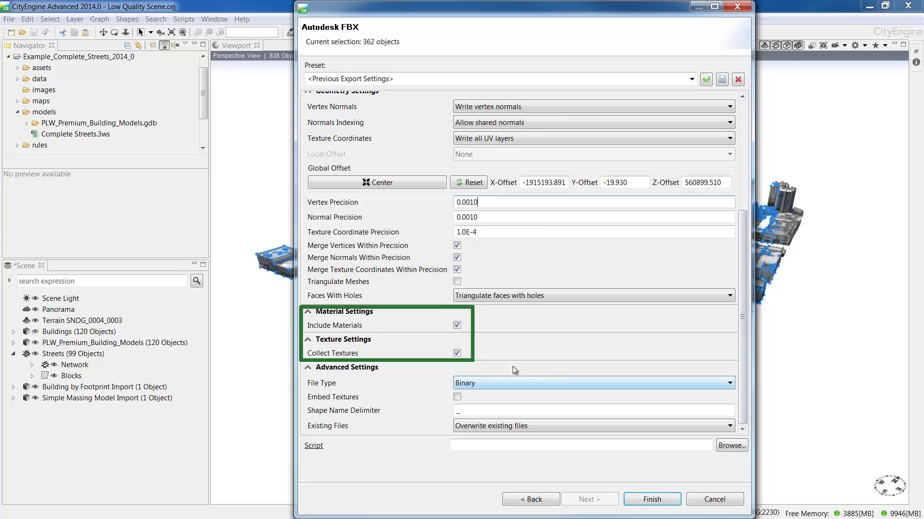
click(669, 498)
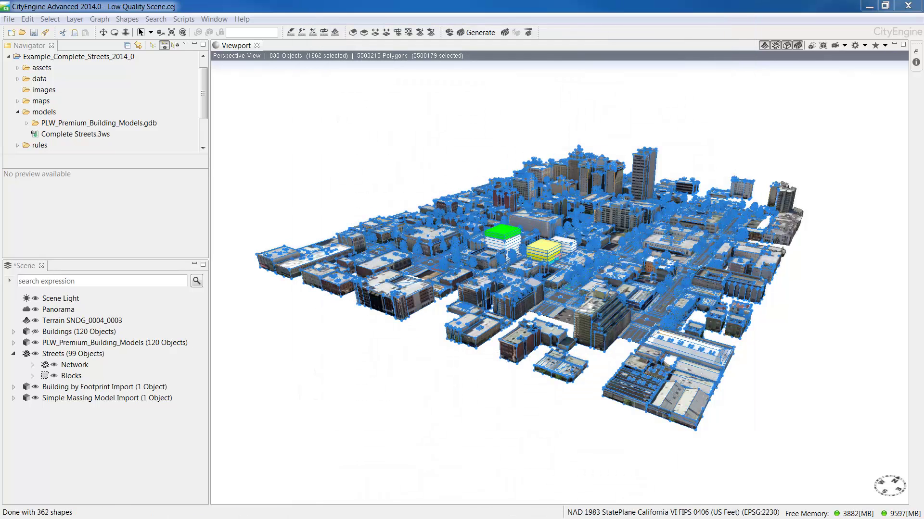
click(367, 346)
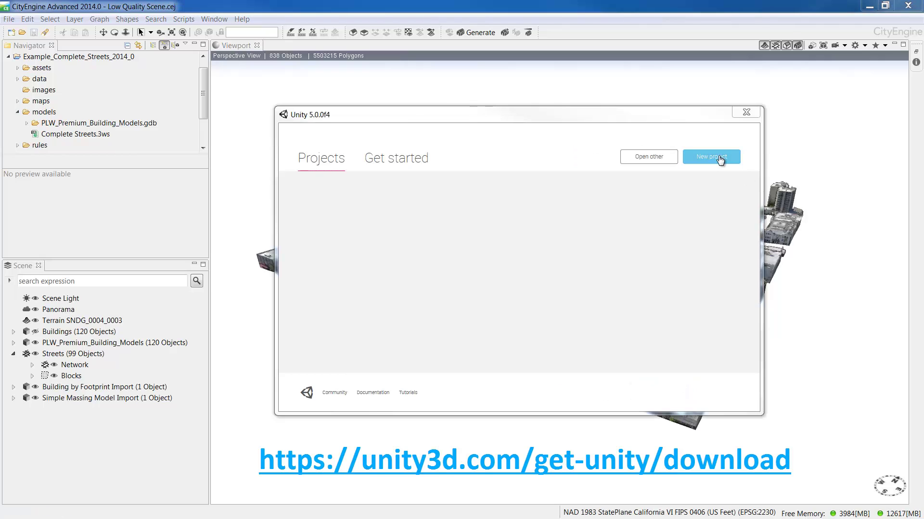
In Unity, create a new 3D project named SanDiego in the D:\Unity folder
click(720, 160)
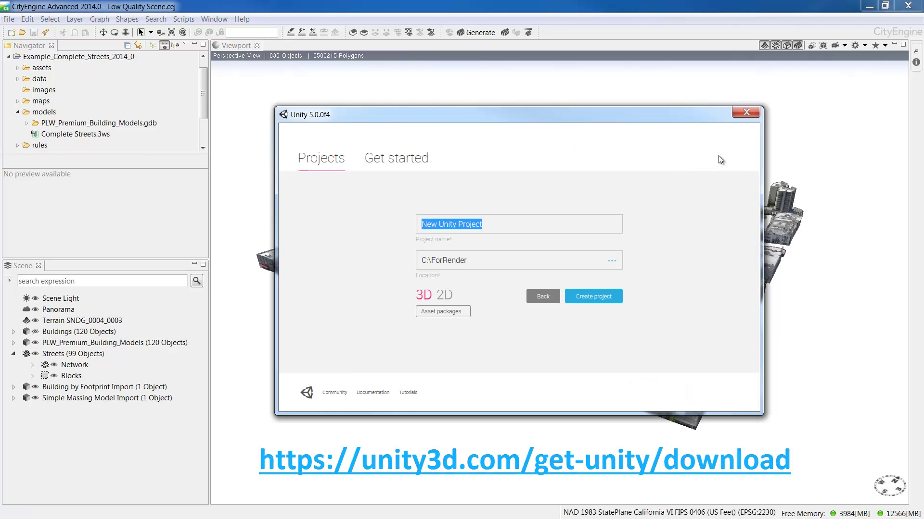
click(612, 266)
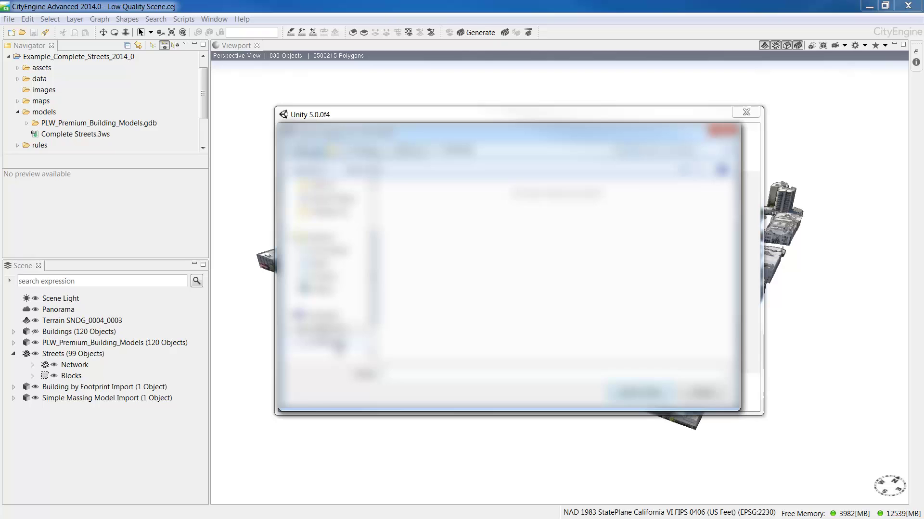
click(337, 348)
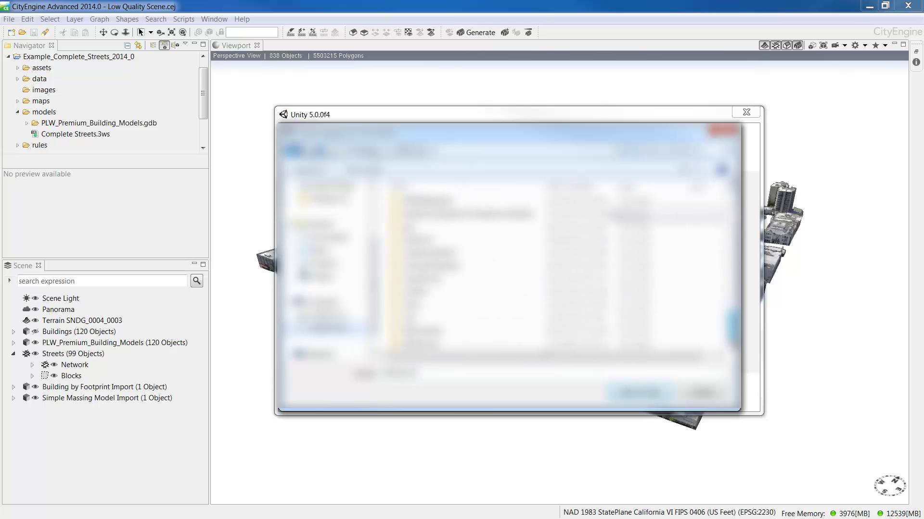
key(Return)
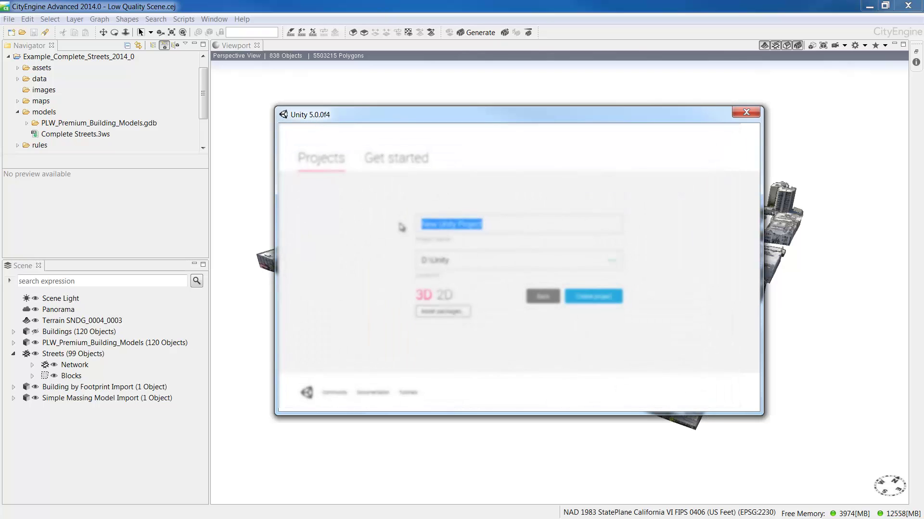
text(SanDiego)
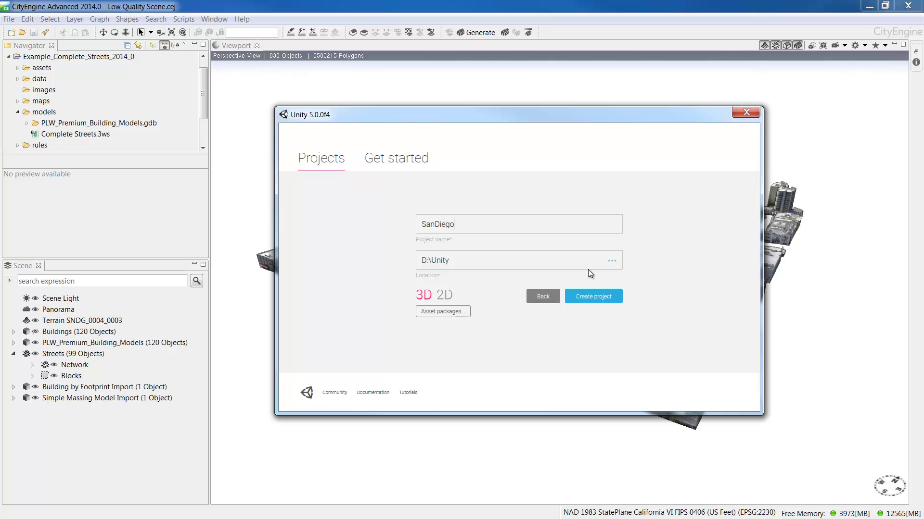
click(598, 294)
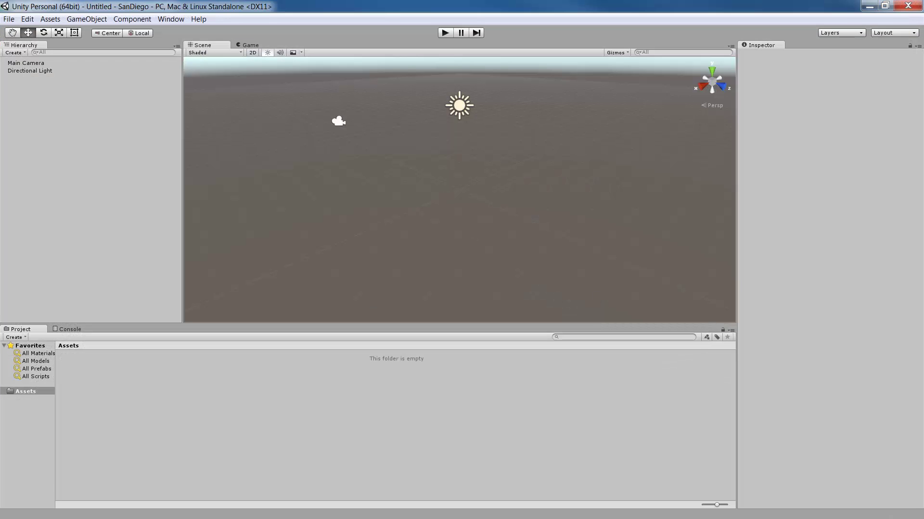
Switch to Windows Explorer and open the SanDiego project's Assets folder
key(alt+Tab)
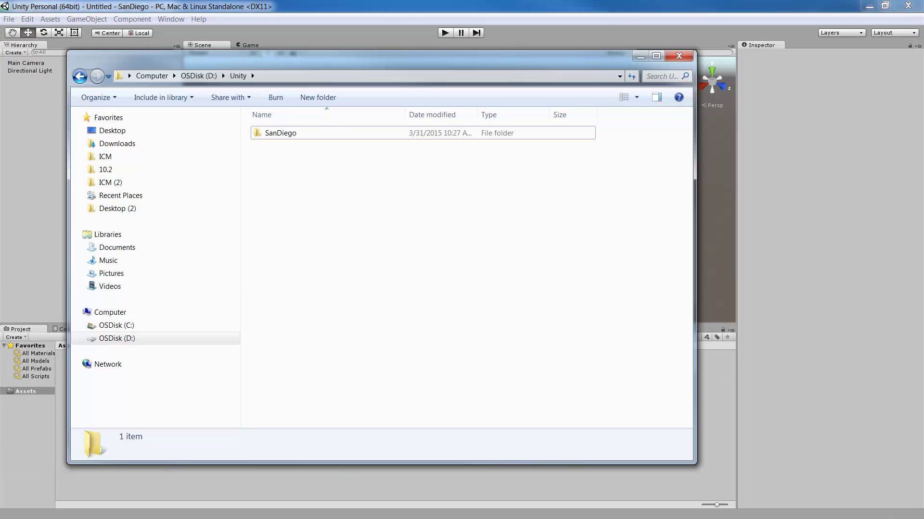
double_click(264, 140)
double_click(282, 134)
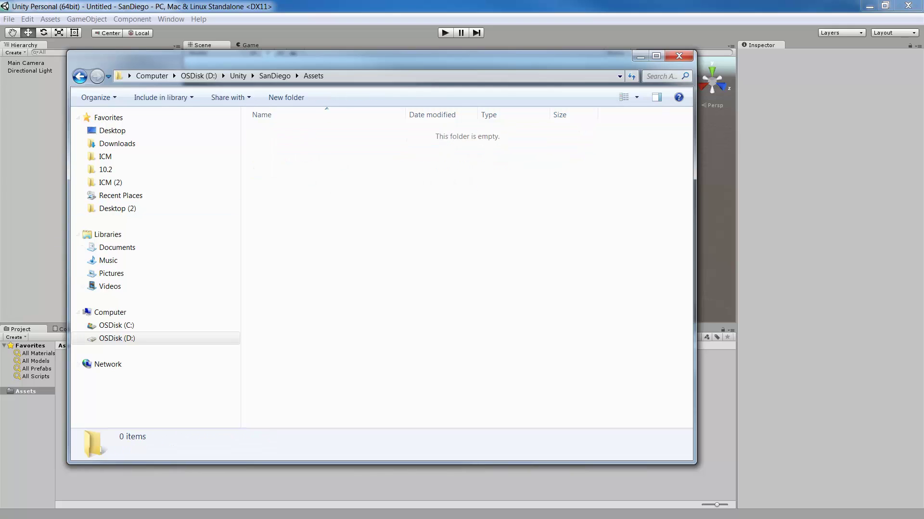
Move the exported ForRender folder from drive C into D:\Unity\SanDiego\Assets and close the file window
click(109, 329)
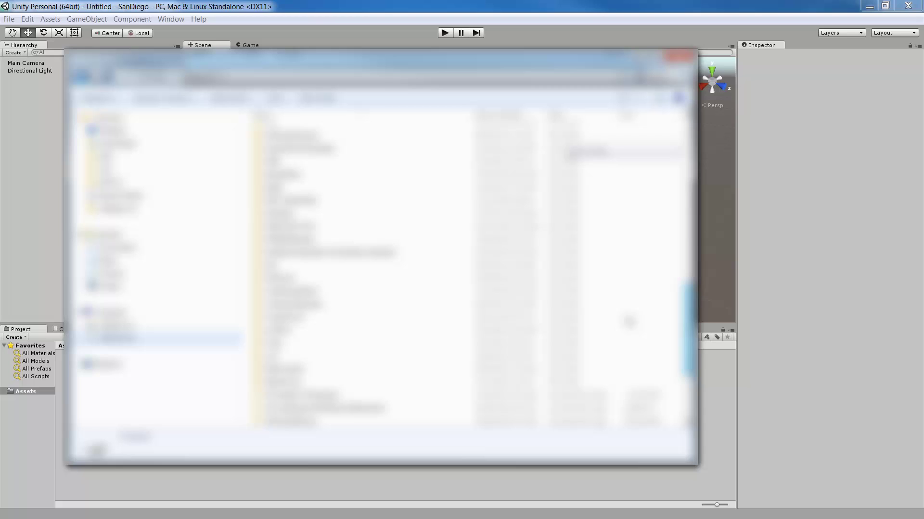
click(271, 343)
double_click(273, 343)
double_click(292, 135)
double_click(287, 136)
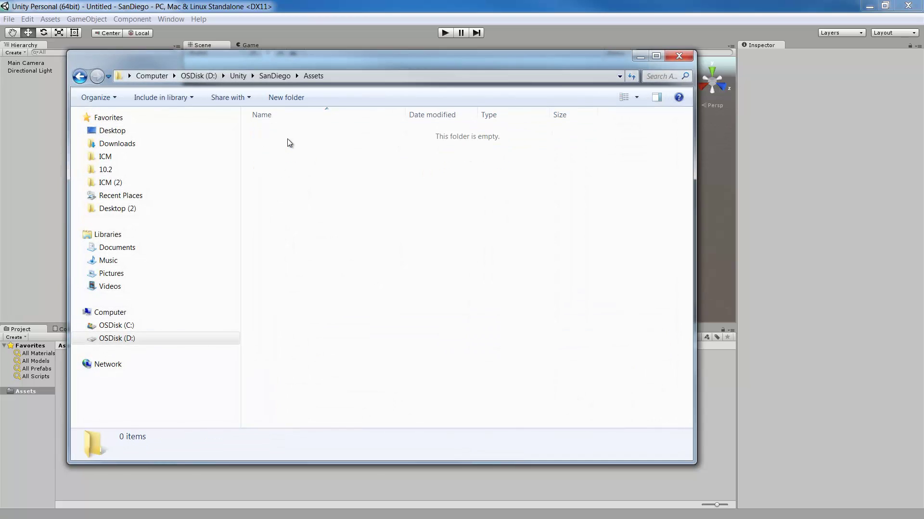
right_click(287, 149)
click(318, 221)
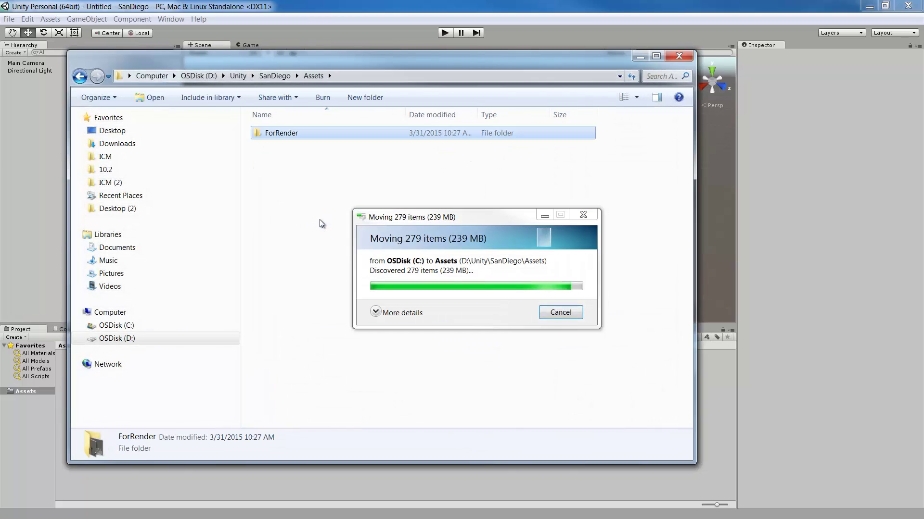
click(679, 56)
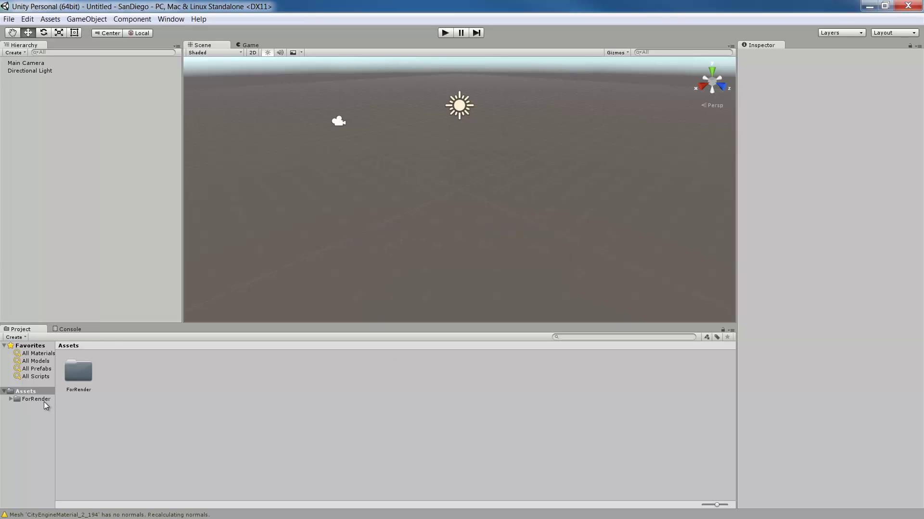
Open the imported ForRender assets in Unity, filter the assets by the Model type and add the Export Test_0 model to the scene hierarchy
click(44, 402)
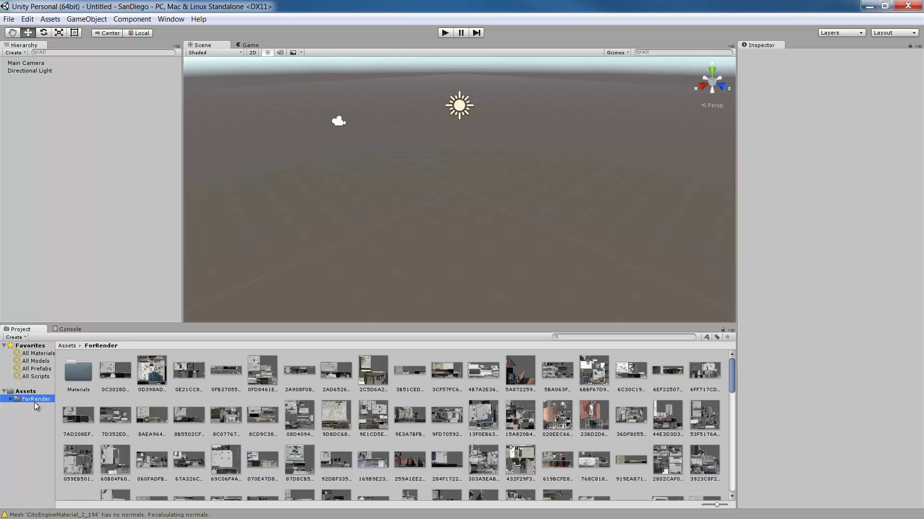
click(9, 19)
click(22, 33)
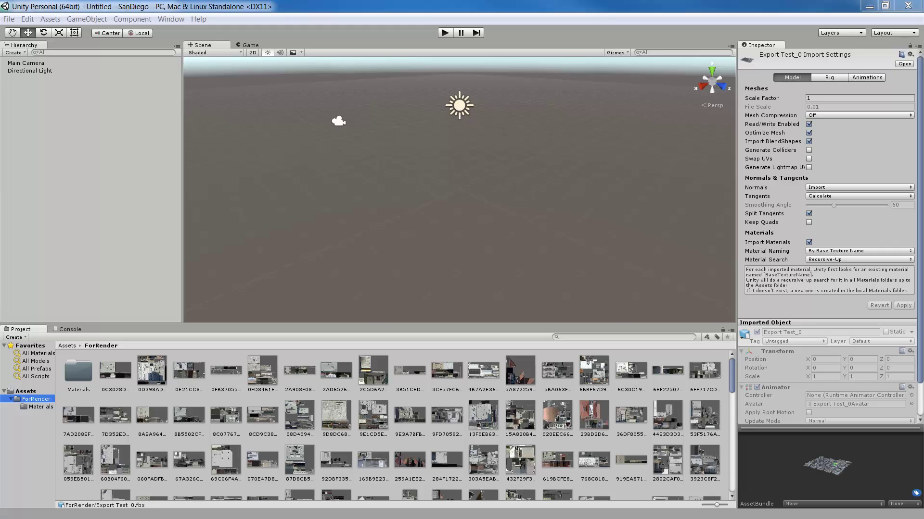
click(706, 337)
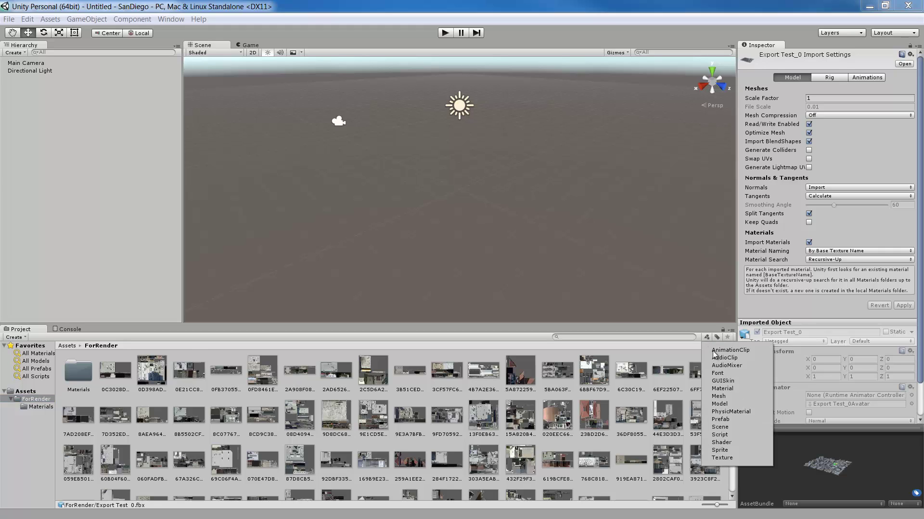
click(725, 405)
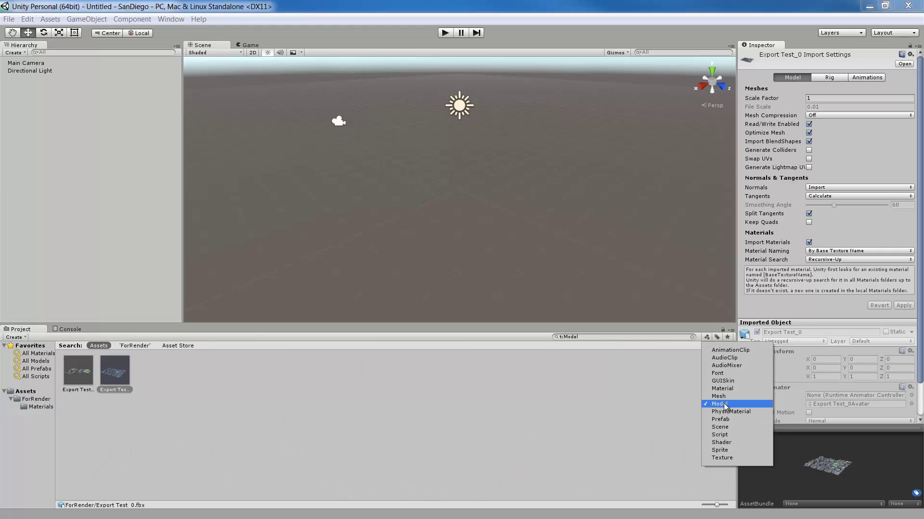
click(119, 376)
drag(118, 376, 85, 174)
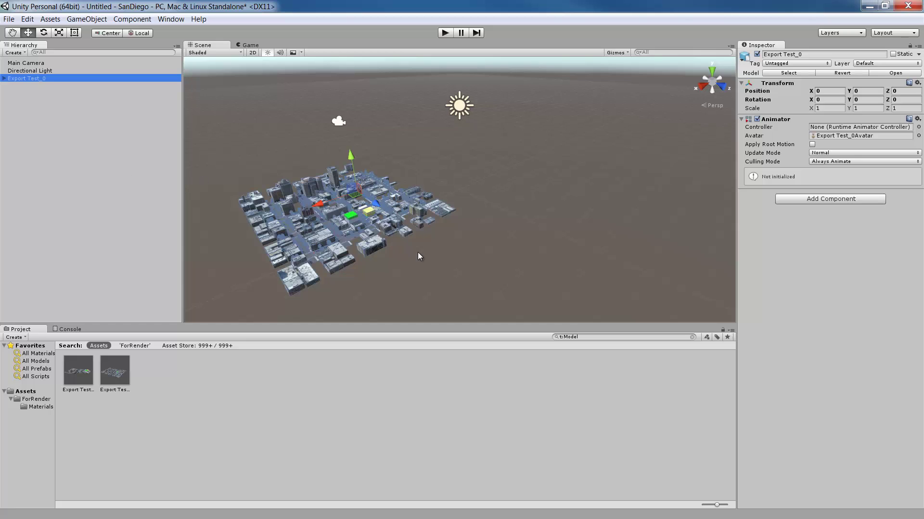
Enlarge the Scene view and inspect the imported city model from a new angle and up close among the buildings
scroll(404, 249, up, 1)
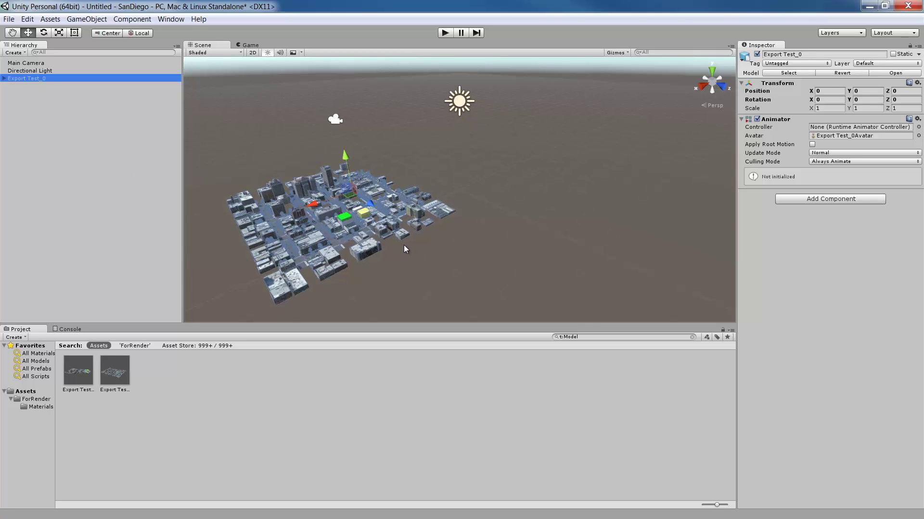
scroll(403, 245, up, 3)
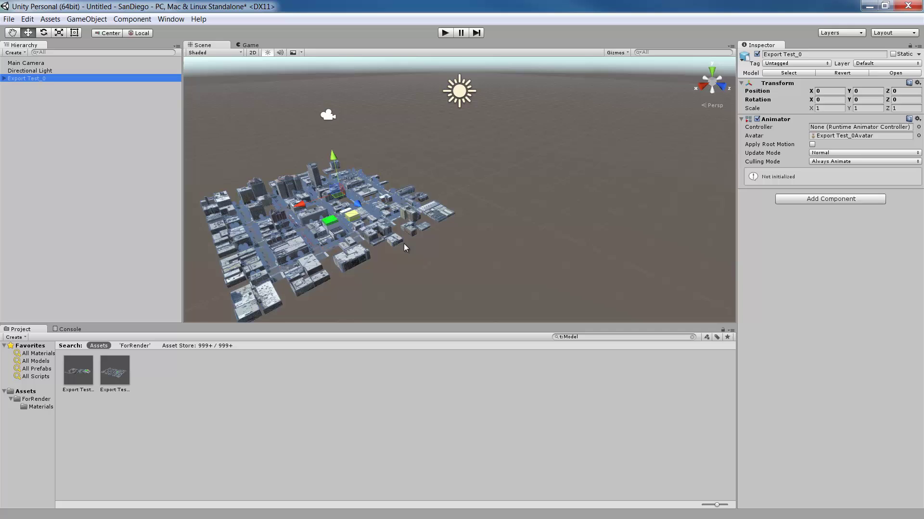
click(12, 33)
drag(270, 201, 461, 175)
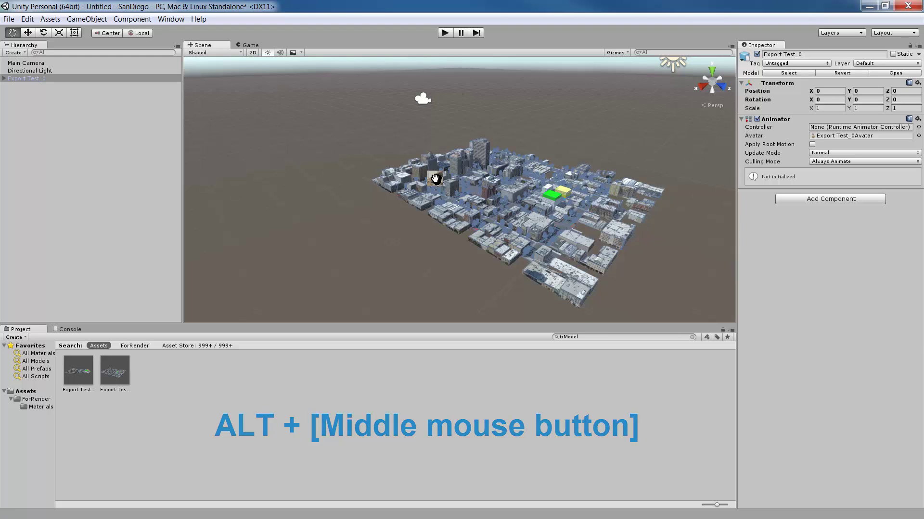
alt+drag(433, 178, 413, 190)
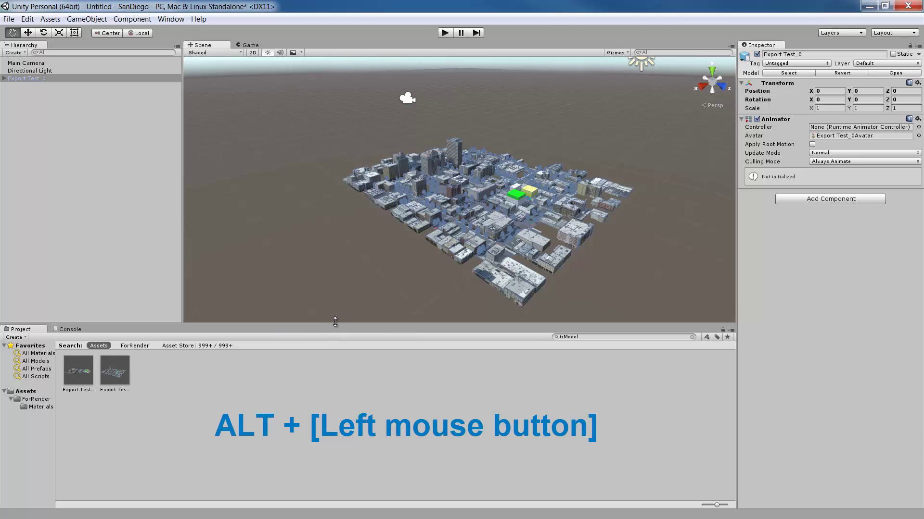
drag(335, 321, 336, 379)
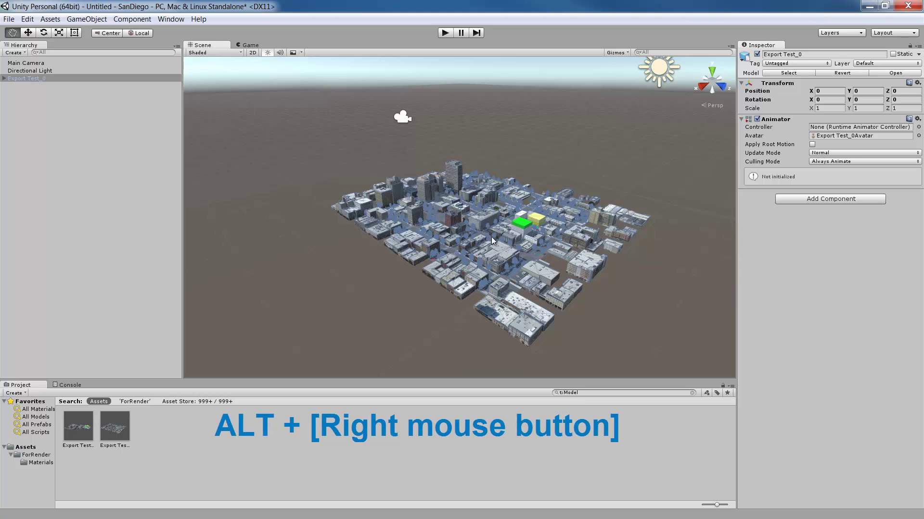
alt+right_drag(491, 236, 491, 236)
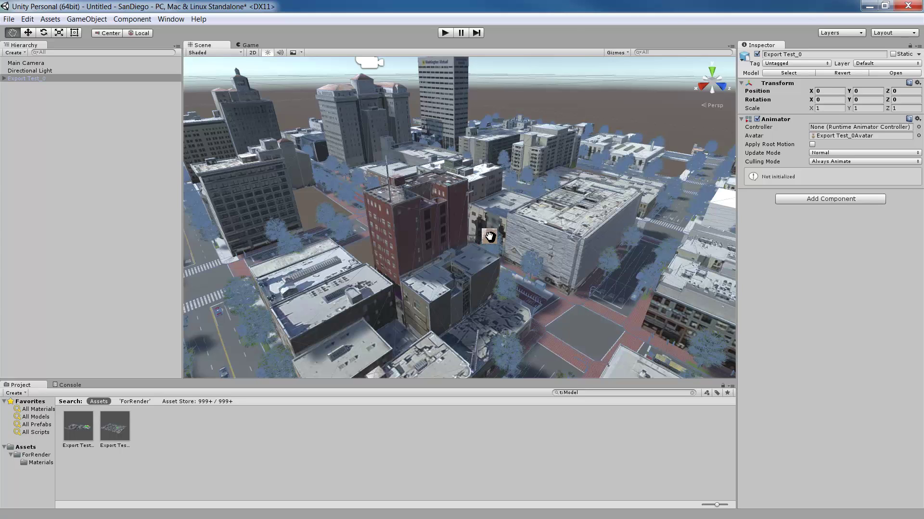
Raise the Directional Light's intensity to about 1.69
click(38, 71)
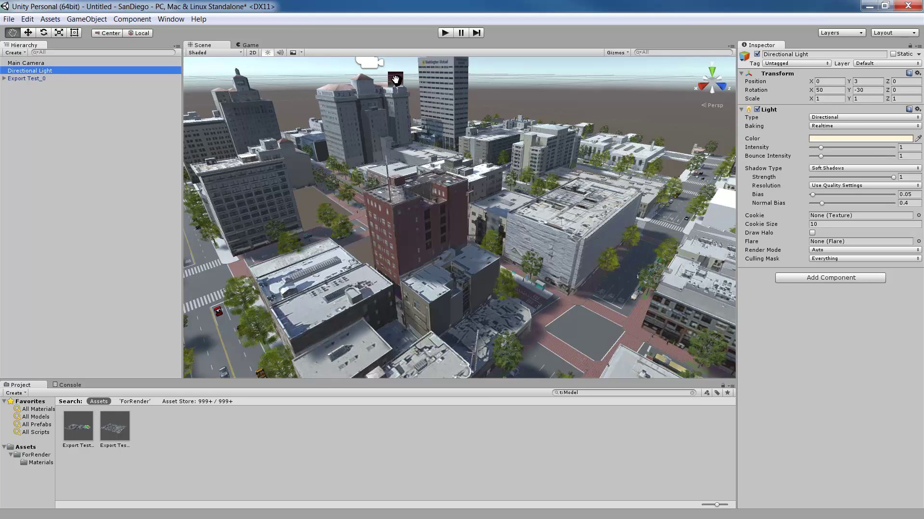
mouse_move(821, 147)
mouse_down()
mouse_move(835, 150)
mouse_move(826, 152)
mouse_up()
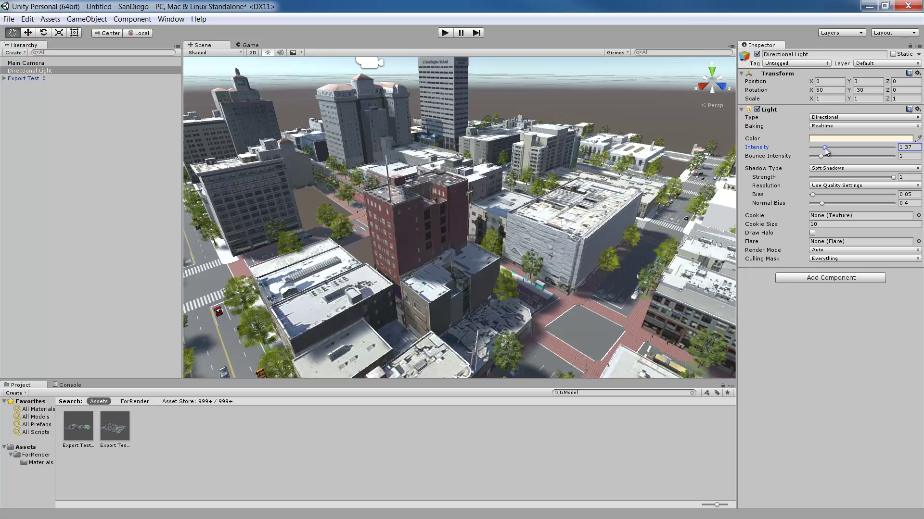
click(41, 79)
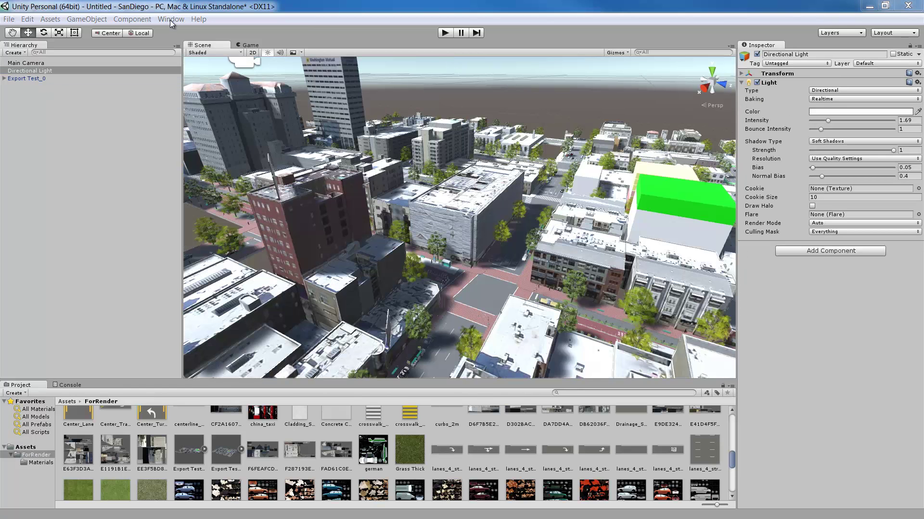
Open the scene's Lighting settings, lower the ambient intensity to 0.565 and close the Lighting window
click(171, 20)
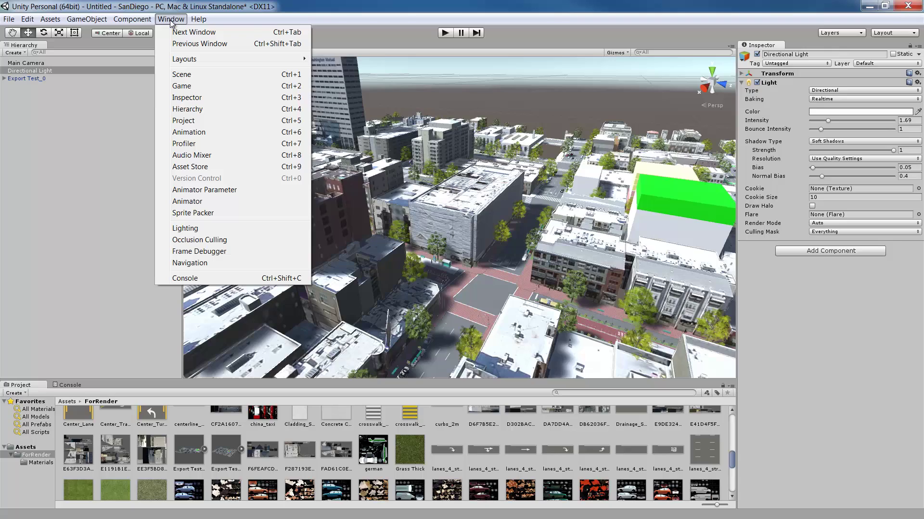
click(202, 228)
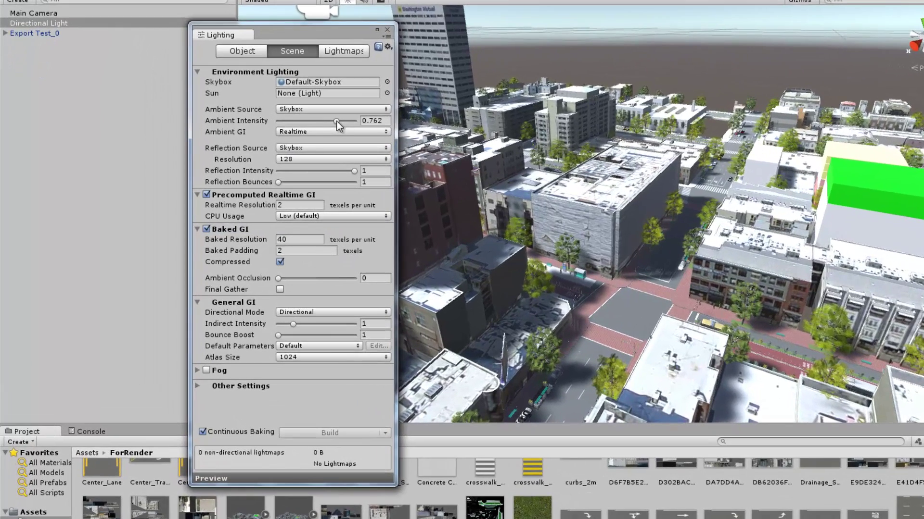
drag(263, 144, 259, 144)
drag(329, 122, 320, 122)
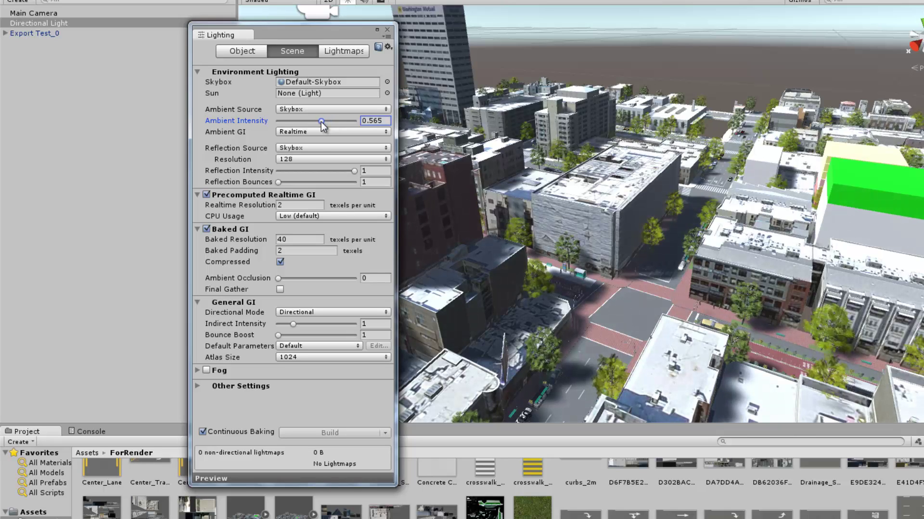
click(279, 279)
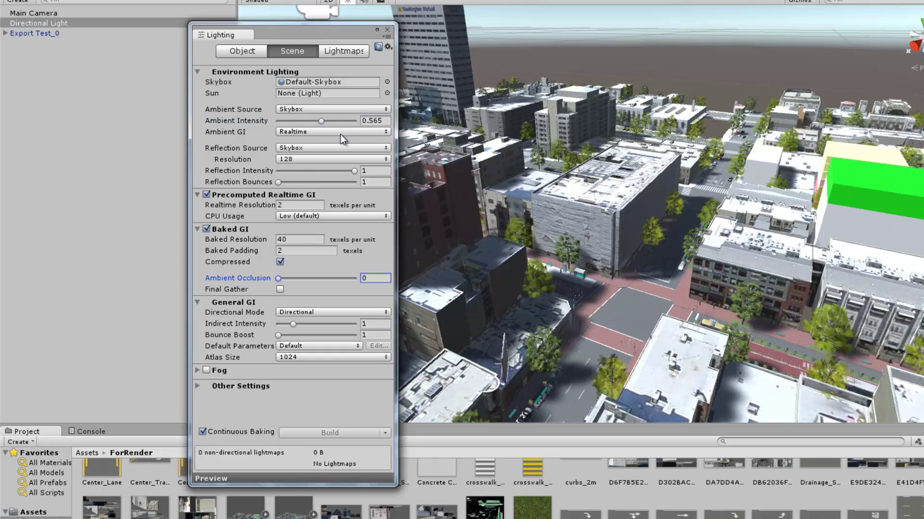
click(332, 110)
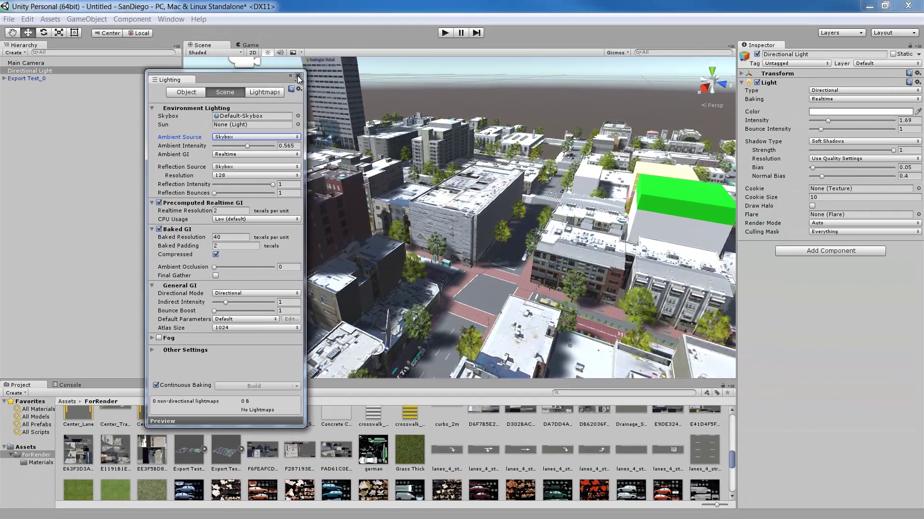
click(298, 77)
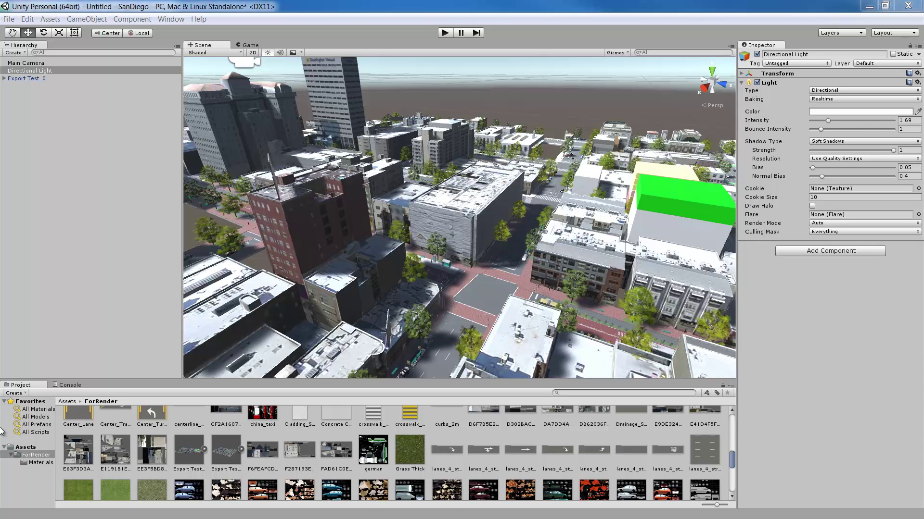
Rearrange the editor layout so the Project panel sits below the Hierarchy with the Console beneath it, enlarging the Scene view
drag(20, 385, 746, 144)
click(785, 47)
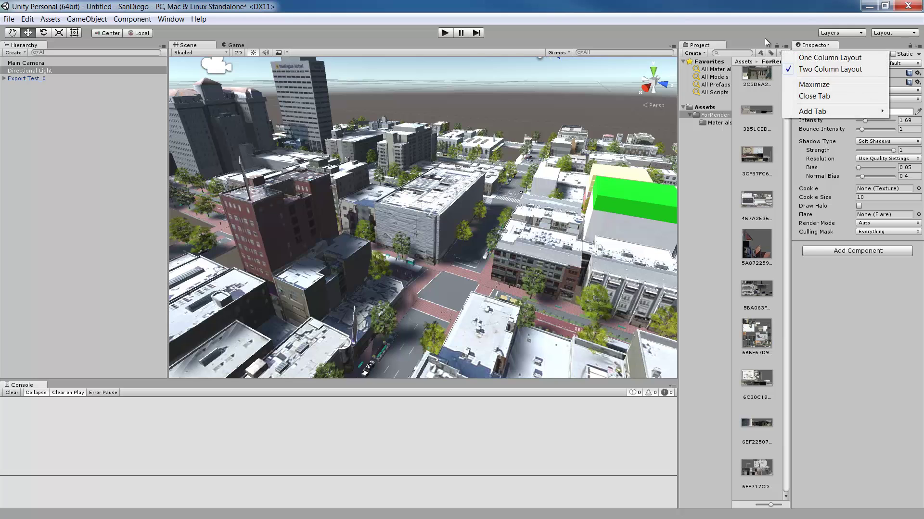
click(788, 50)
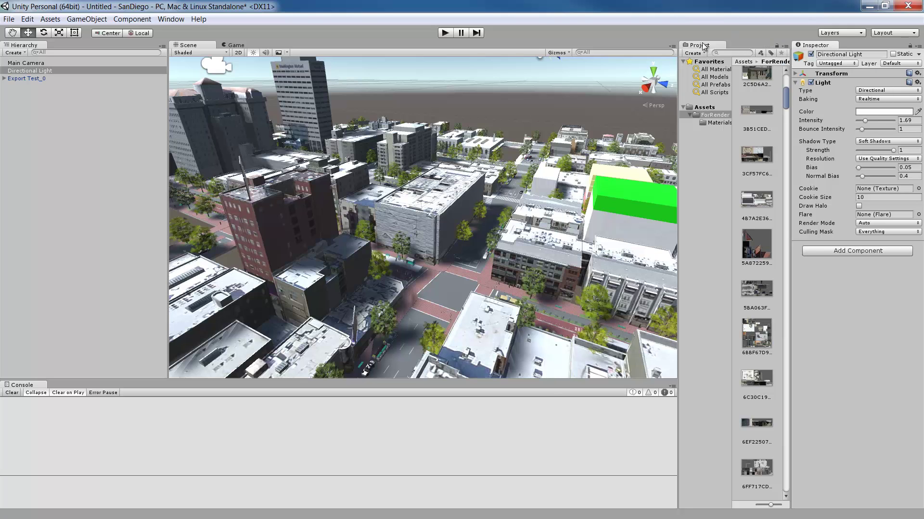
drag(31, 385, 38, 337)
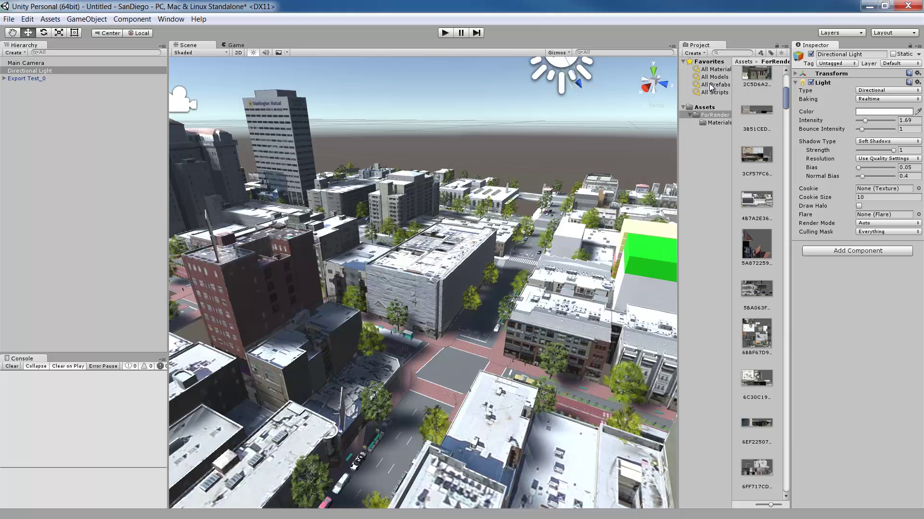
drag(698, 45, 45, 279)
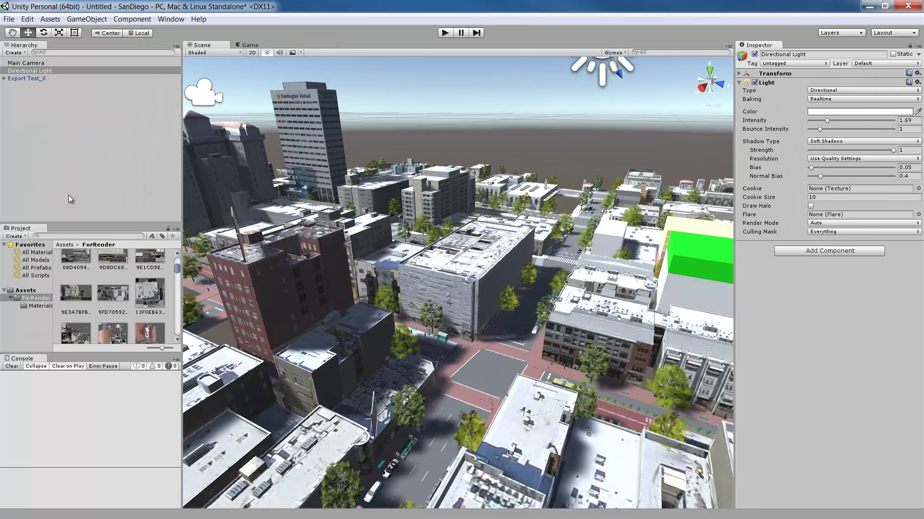
click(80, 168)
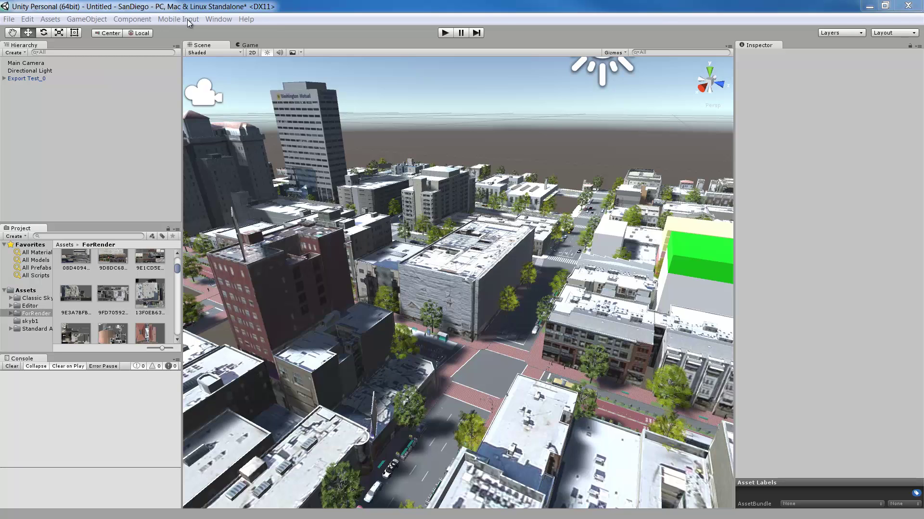
Create a new material in the ForRender folder and give it the Skybox/6 Sided shader
click(54, 20)
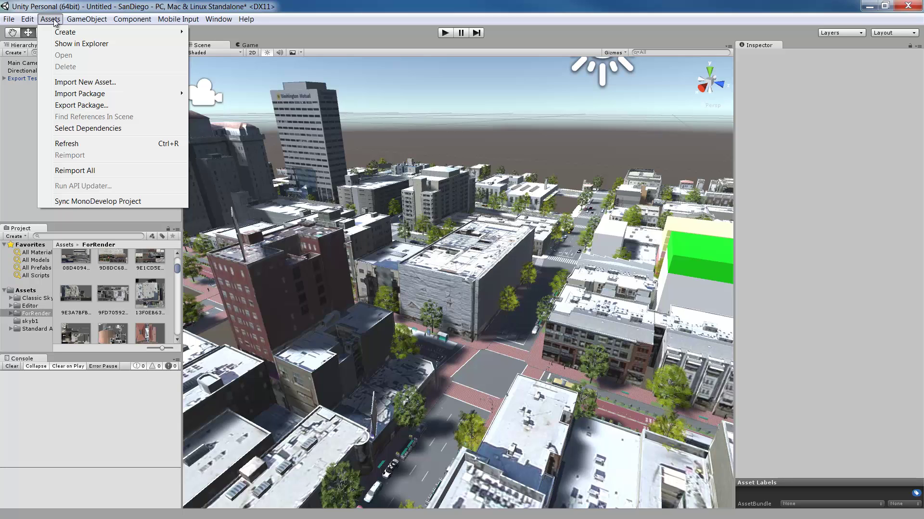
mouse_move(62, 33)
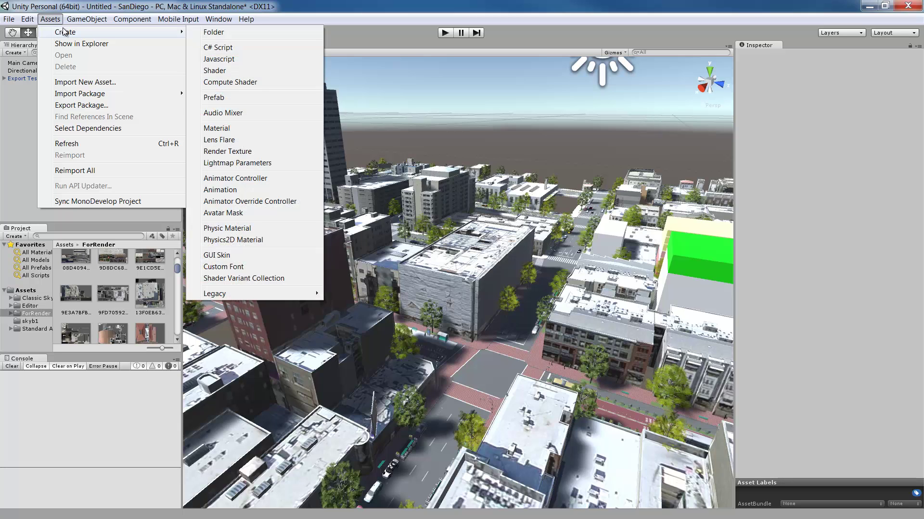
click(216, 129)
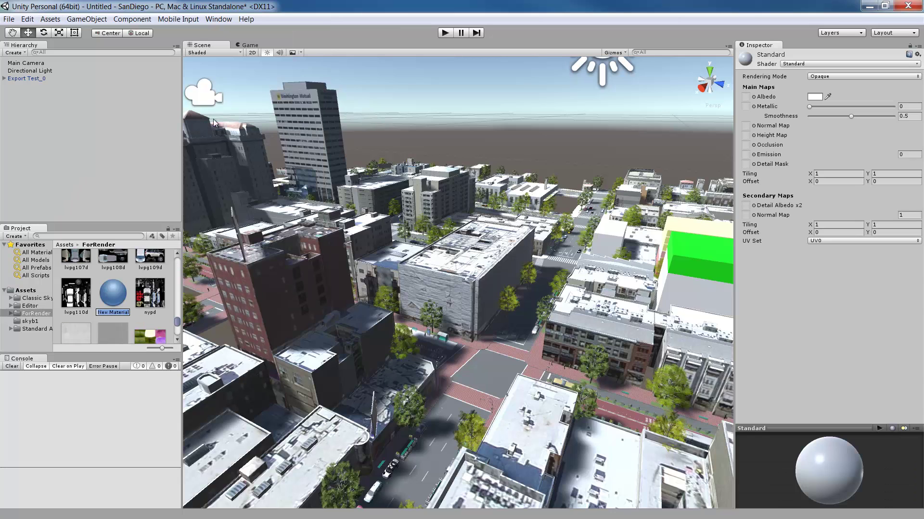
click(917, 64)
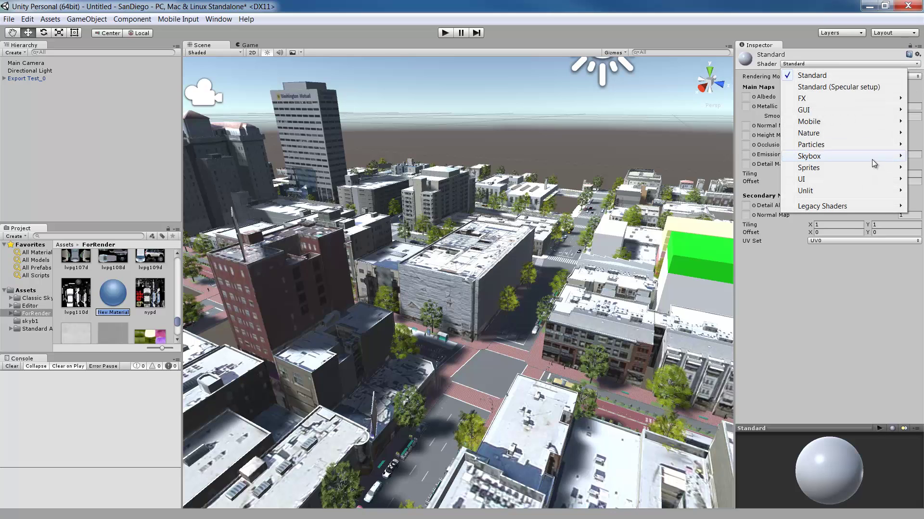
mouse_move(872, 158)
click(756, 156)
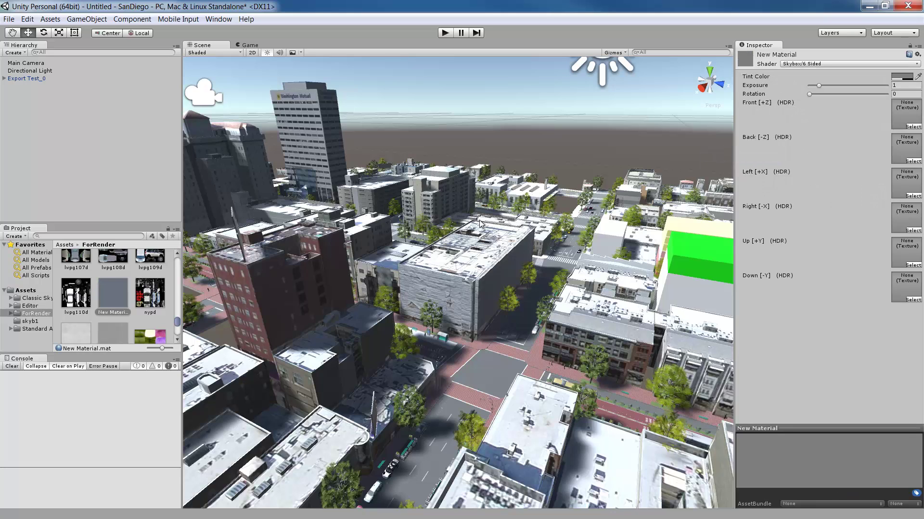
Browse the Classic Skybox assets and open the 03 folder with the sky3 textures
click(48, 299)
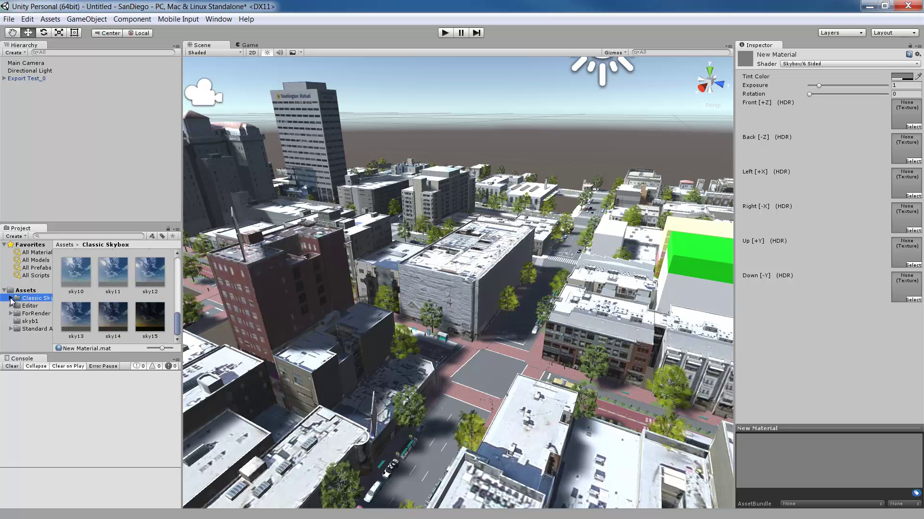
click(11, 298)
click(29, 313)
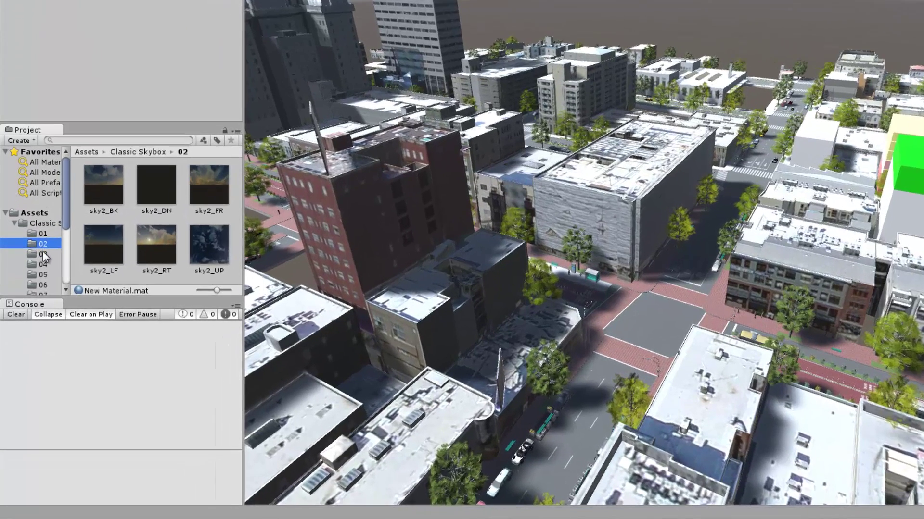
click(36, 296)
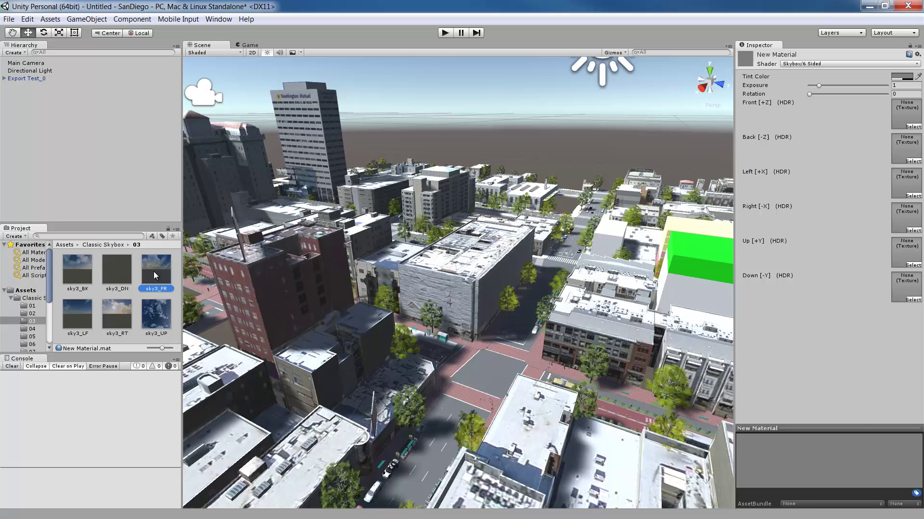
Assign the six sky3 textures to the matching front, up, right, left, back and down slots of the new material
drag(154, 271, 906, 114)
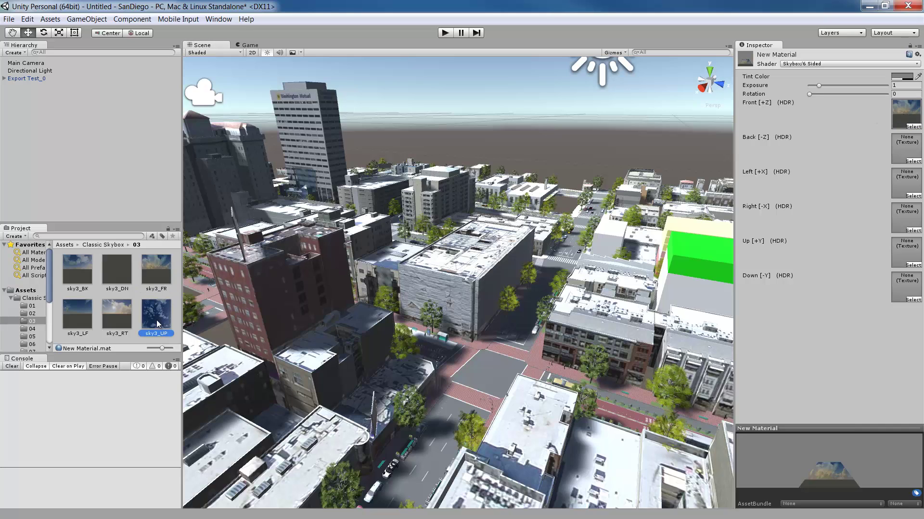
drag(157, 320, 905, 251)
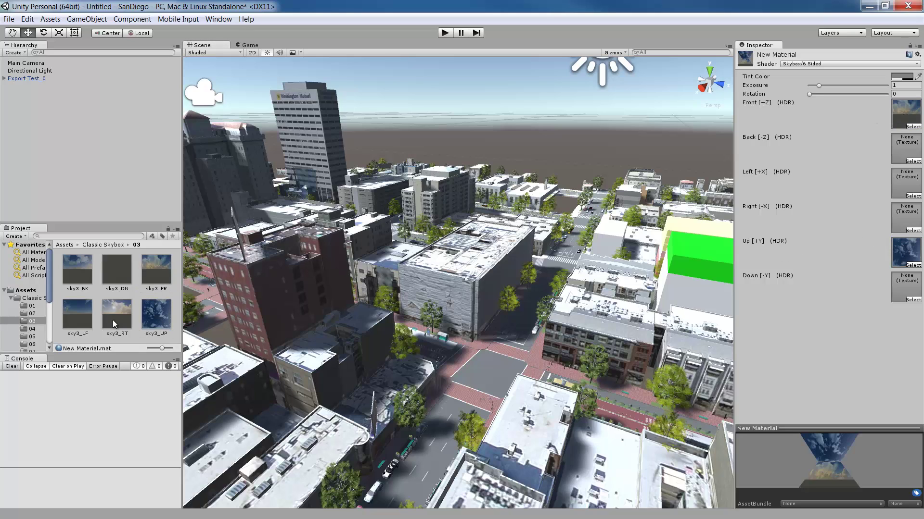
drag(112, 319, 906, 217)
drag(78, 315, 906, 183)
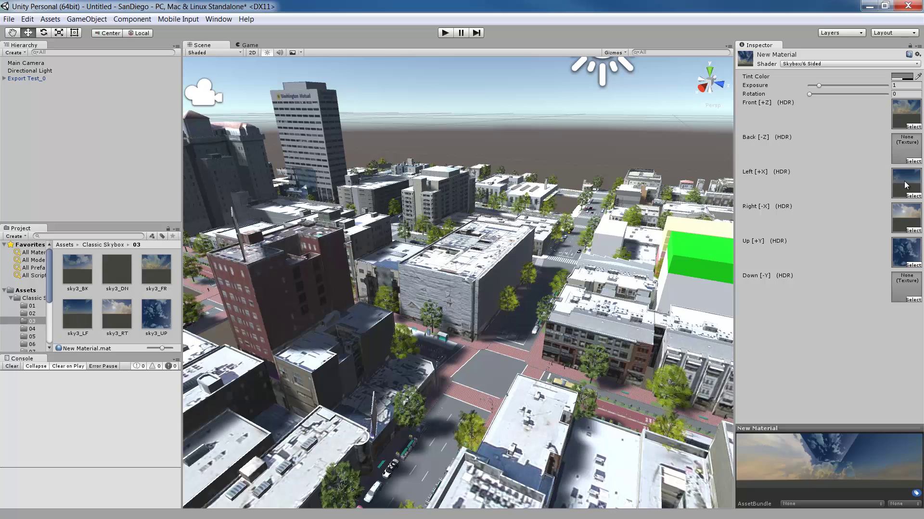
drag(70, 272, 906, 148)
drag(117, 271, 900, 286)
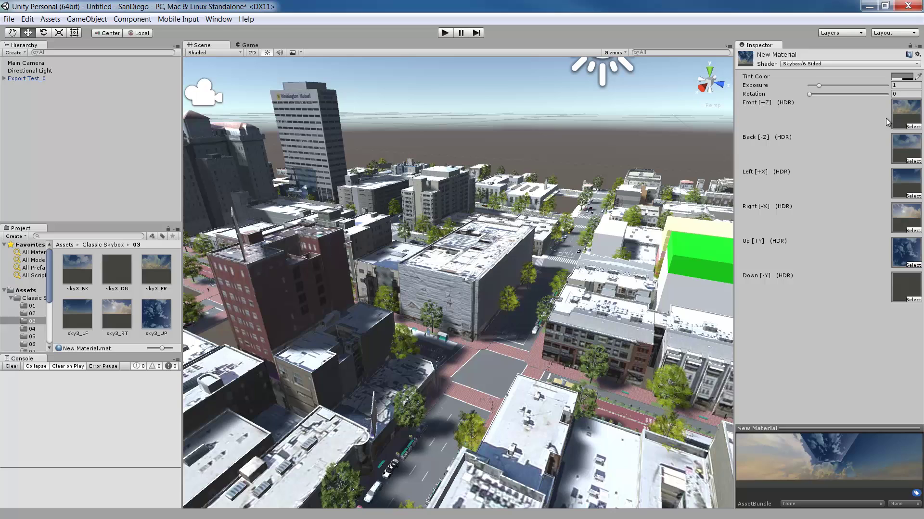
Open the Lighting settings and replace the scene's default skybox with the new material
click(219, 20)
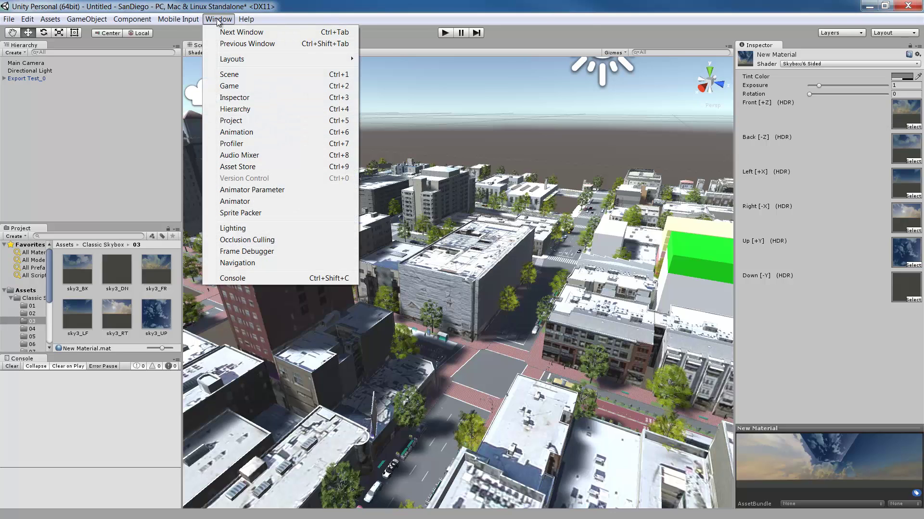
click(242, 228)
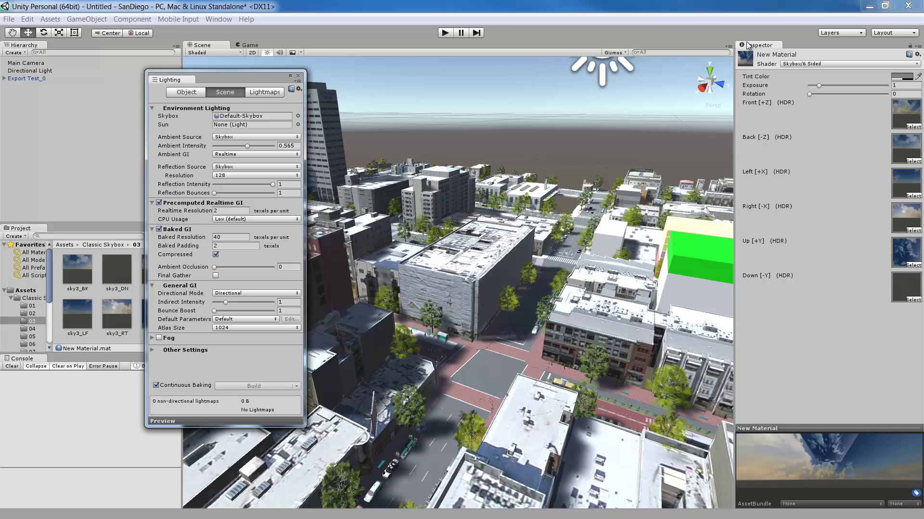
drag(745, 58, 280, 121)
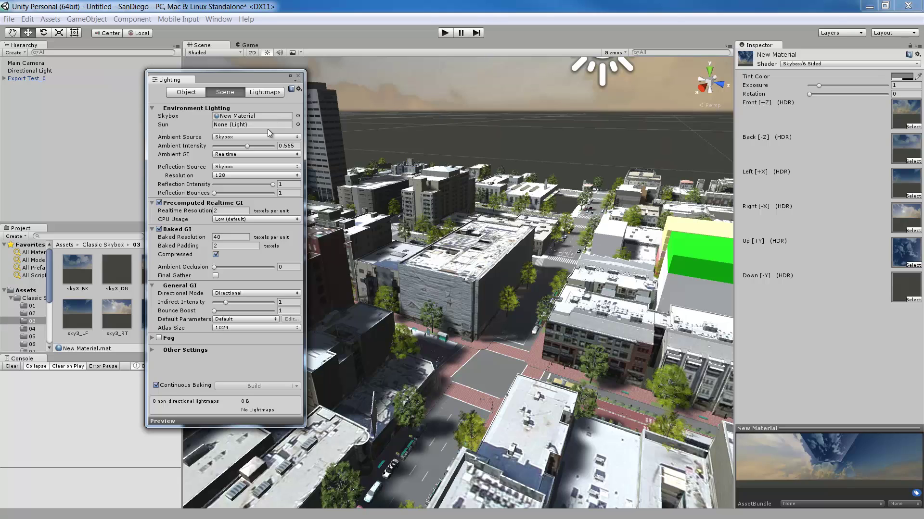
Set the ambient intensity to 0.729 and the reflection bounces to 2, check the city against the sky and close the Lighting window
drag(249, 146, 258, 146)
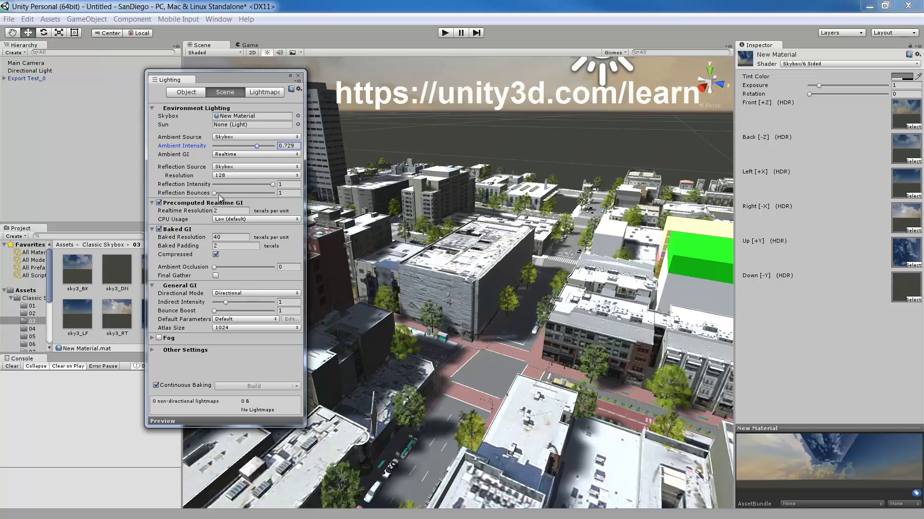
drag(215, 193, 229, 193)
click(273, 184)
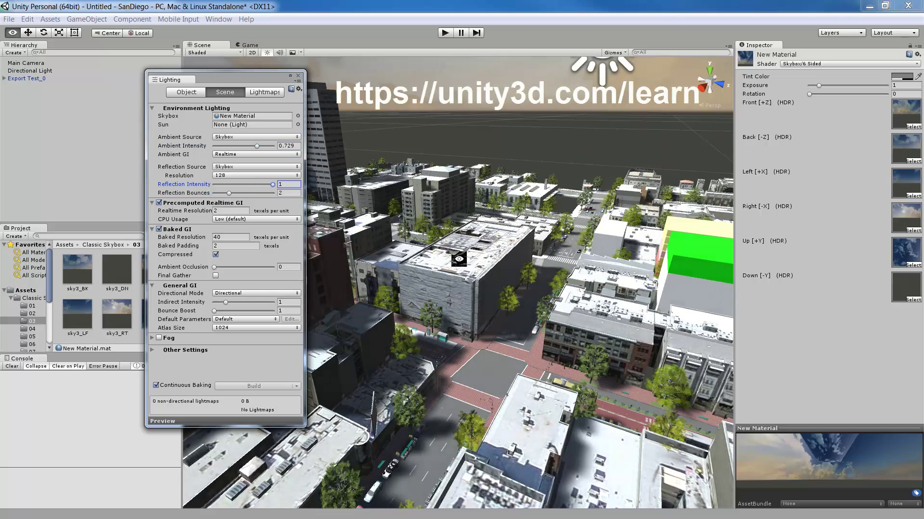
alt+right_drag(457, 258, 566, 266)
alt+drag(566, 266, 683, 212)
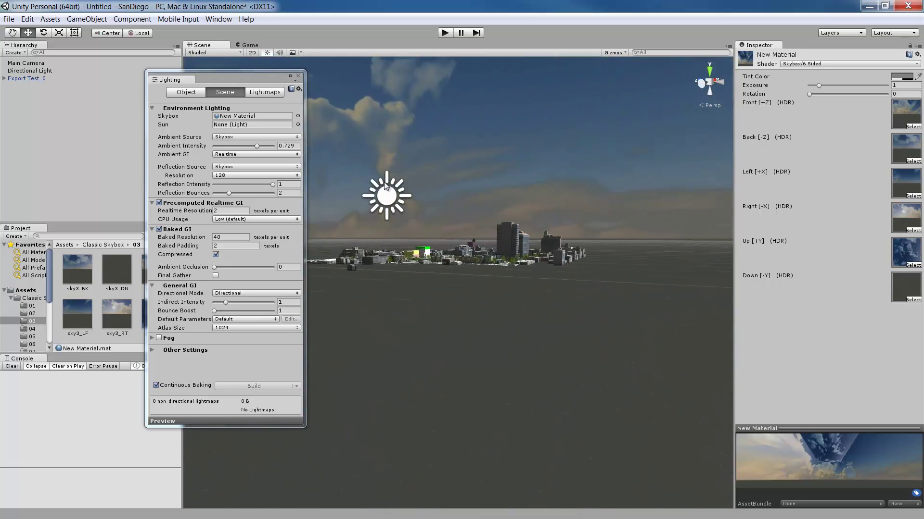
click(298, 76)
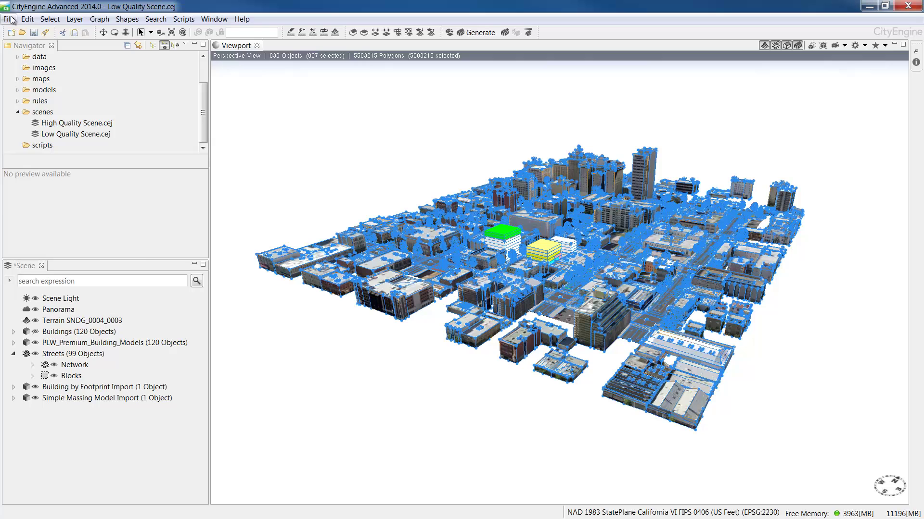
Export the selected city models in E-On Software Vue format to the C:\LumenRT folder
click(9, 19)
click(65, 189)
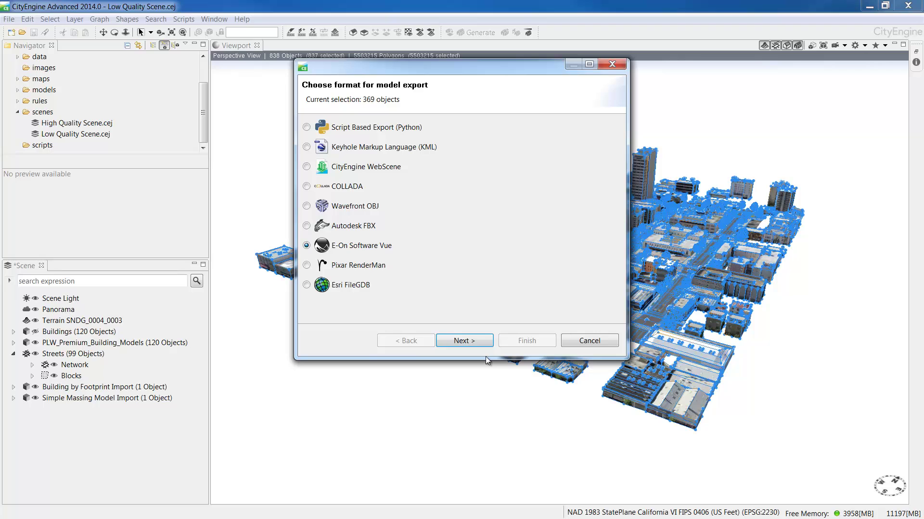
click(474, 343)
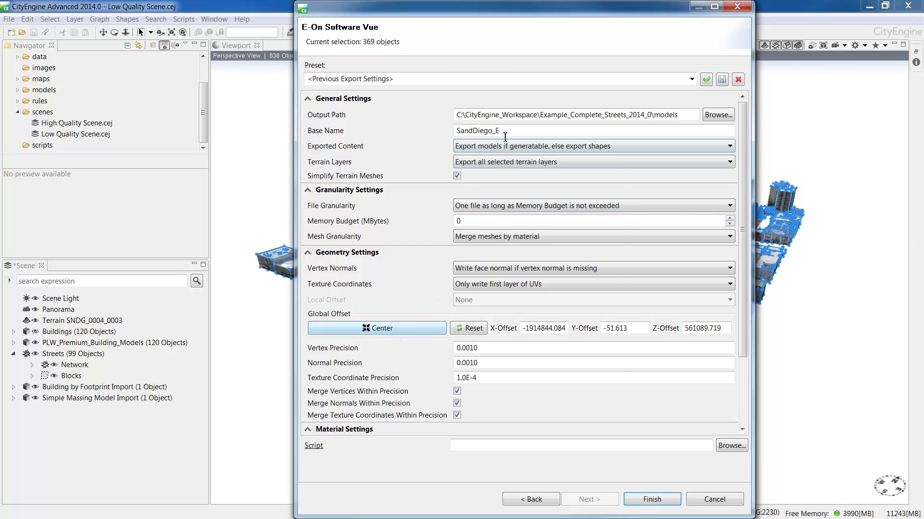
click(705, 117)
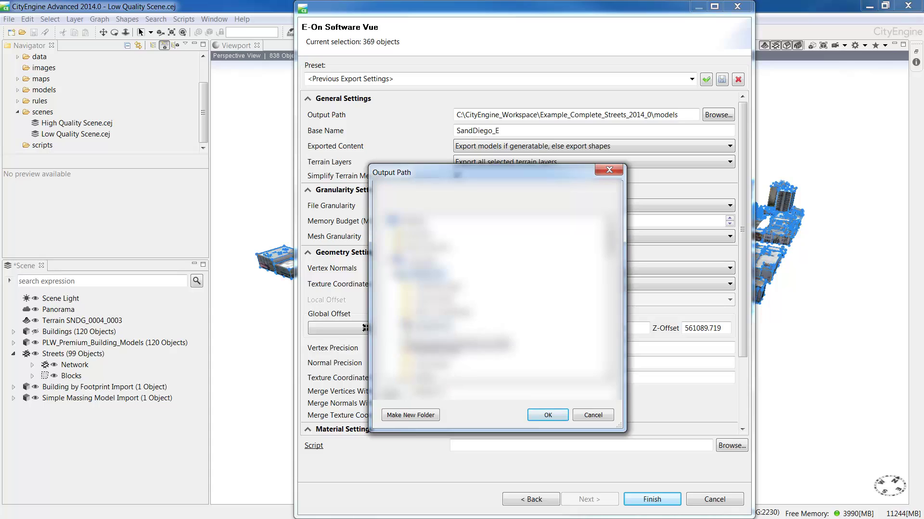
click(421, 418)
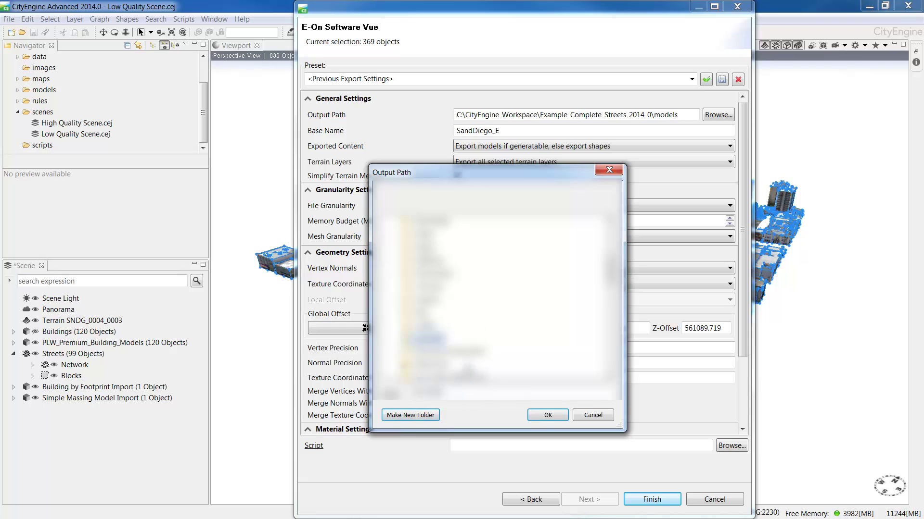
click(540, 416)
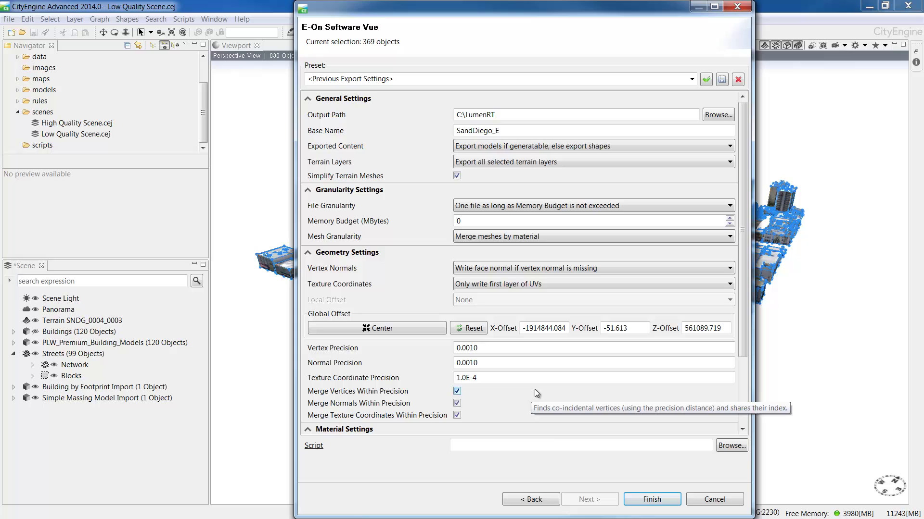
click(645, 499)
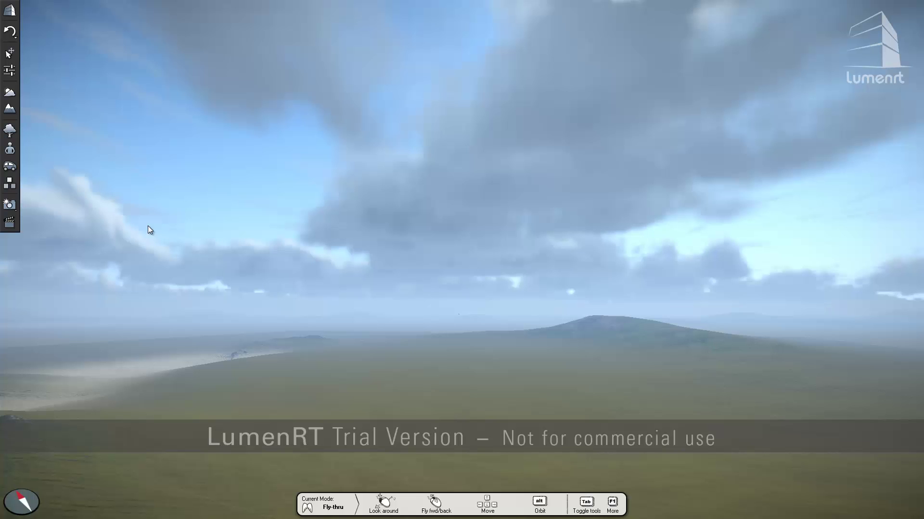
In LumenRT, shift the weather towards blue sky, reduce the haze, set the sun azimuth to 214° and show the cloud and plant wind settings
click(10, 92)
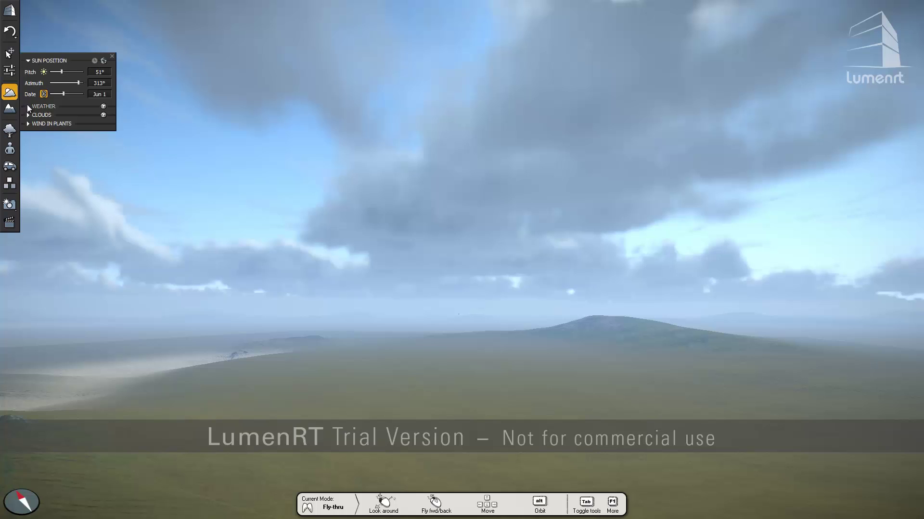
click(28, 107)
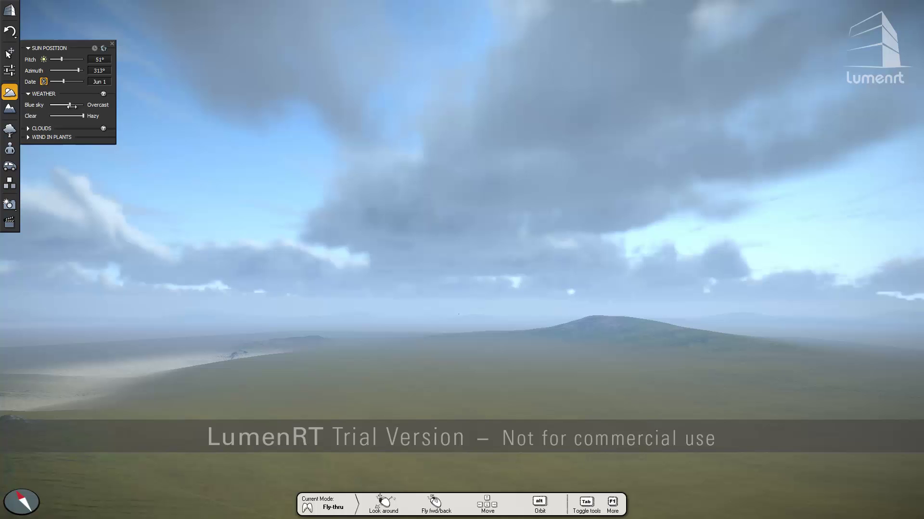
drag(72, 106, 63, 105)
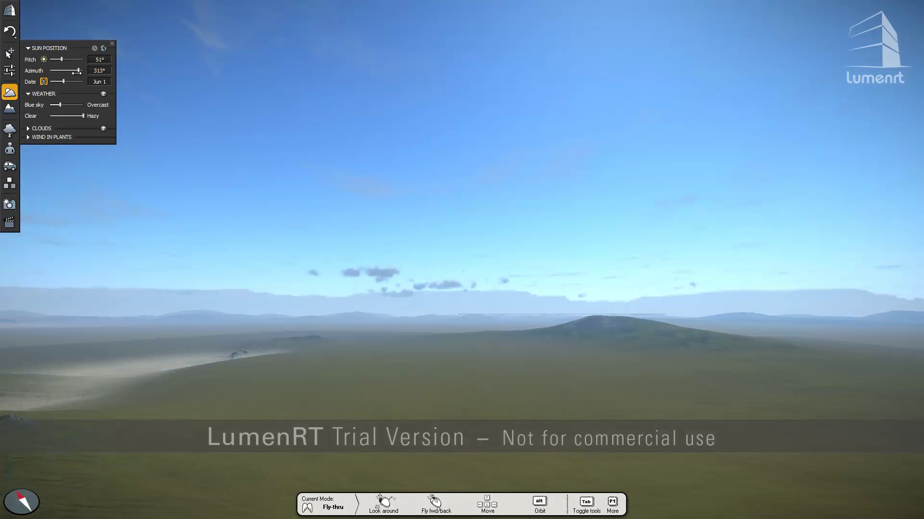
drag(78, 71, 66, 71)
drag(83, 116, 56, 117)
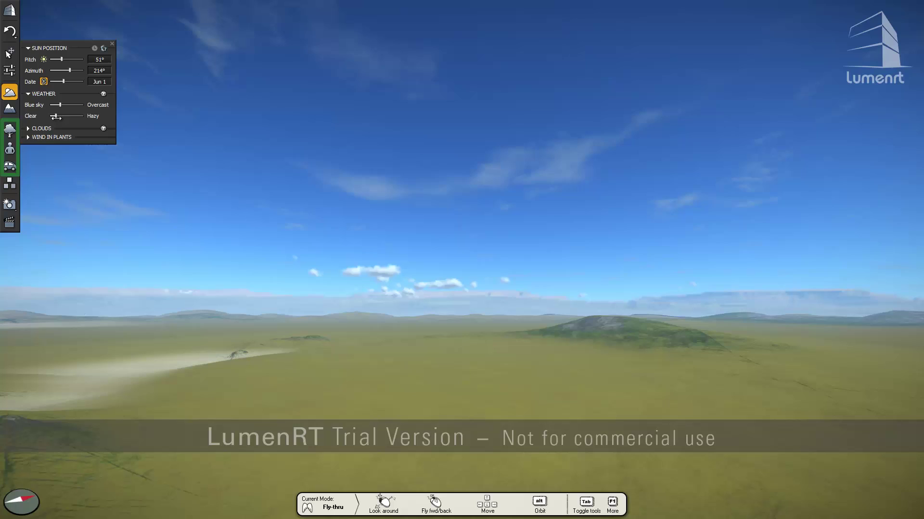
click(28, 129)
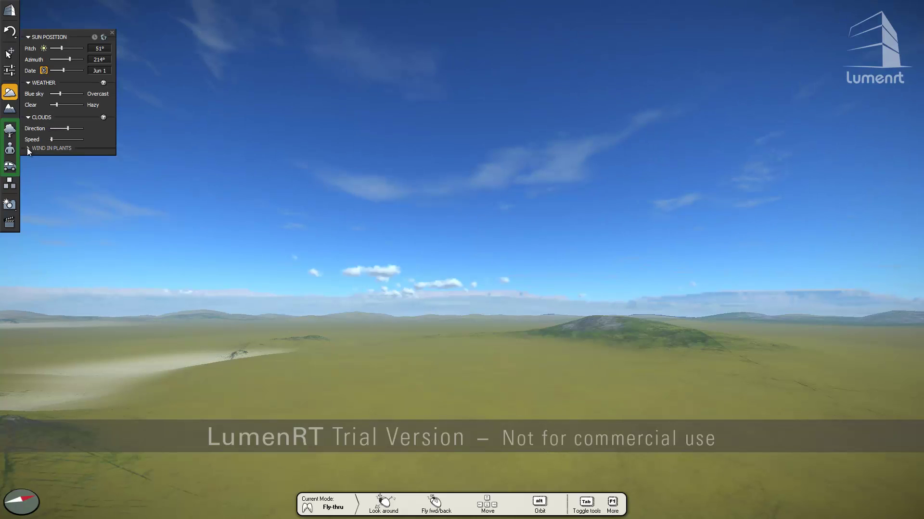
click(28, 148)
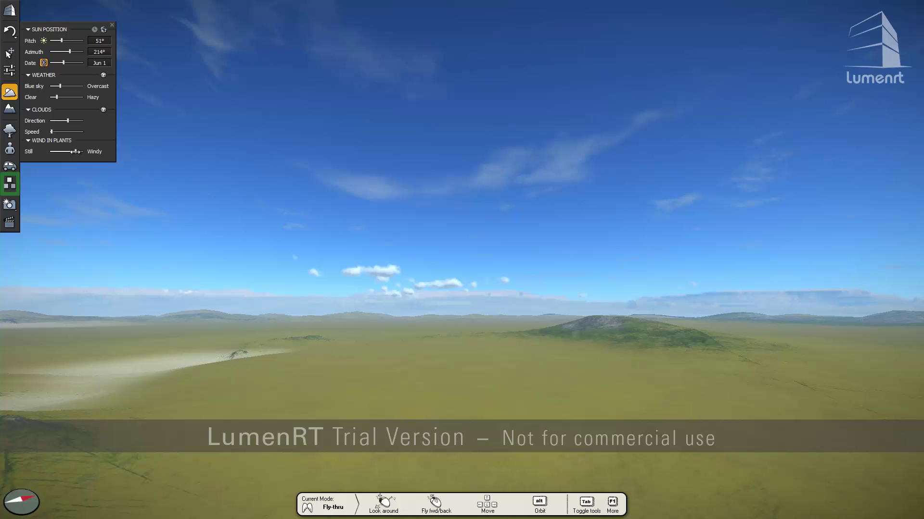
Import the exported city object SandDiego_E_0.vob from the LumenRT folder into the scene
click(11, 185)
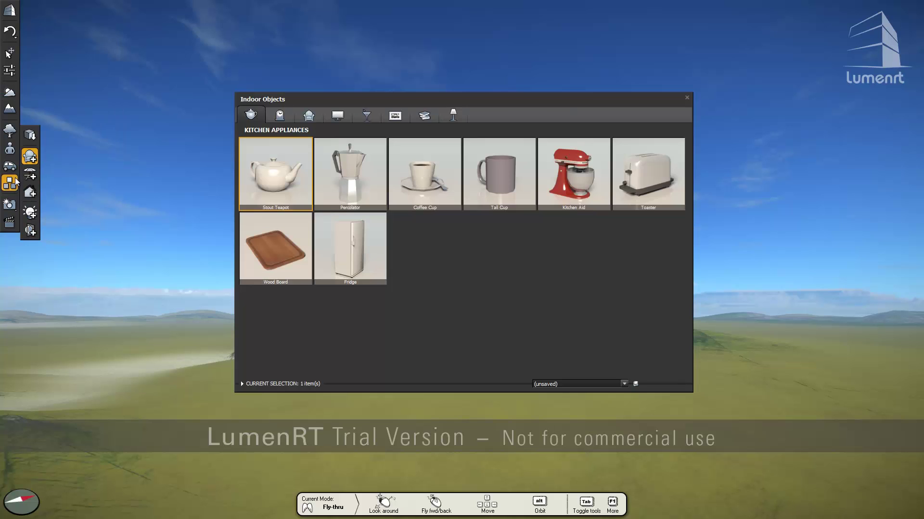
click(30, 136)
click(109, 94)
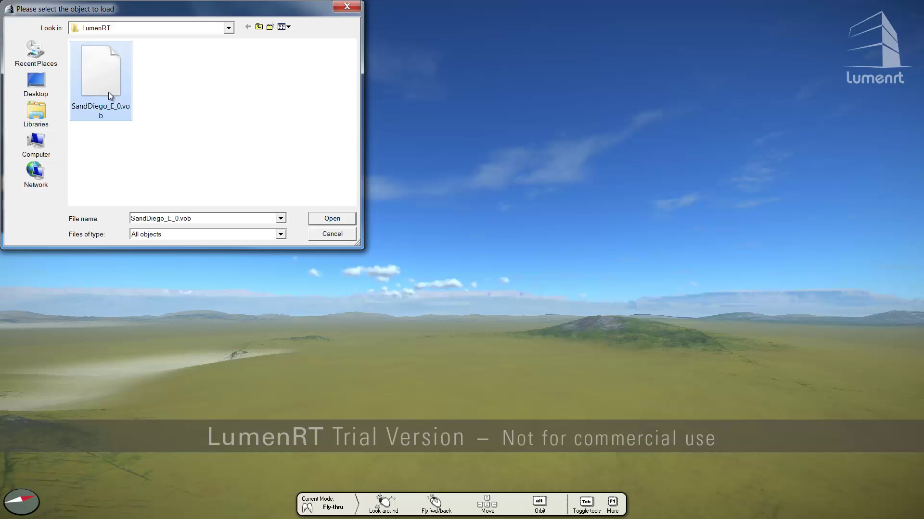
click(324, 220)
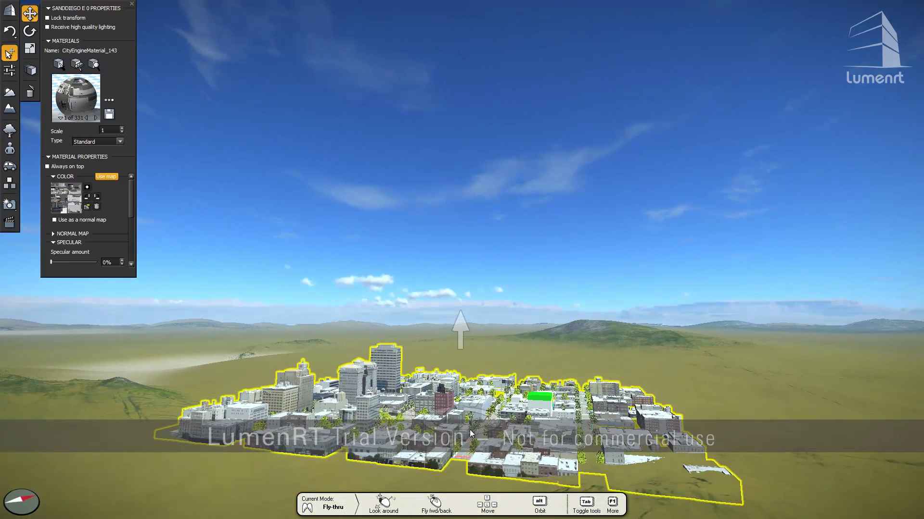
Raise the imported city model slightly above the ground and open the ocean settings
drag(460, 326, 464, 312)
key(alt)
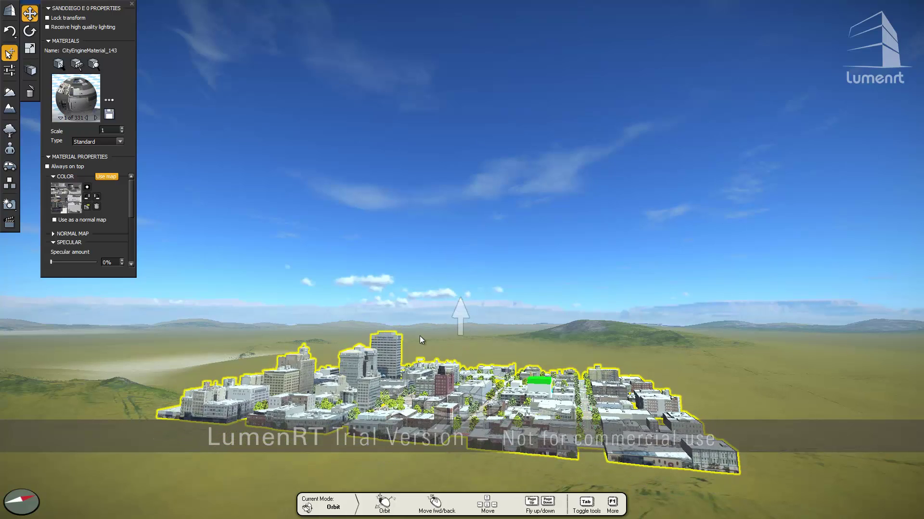
click(10, 108)
Place three Porsche 918 cars on the street near the red paving and select the black one
scroll(482, 411, down, 5)
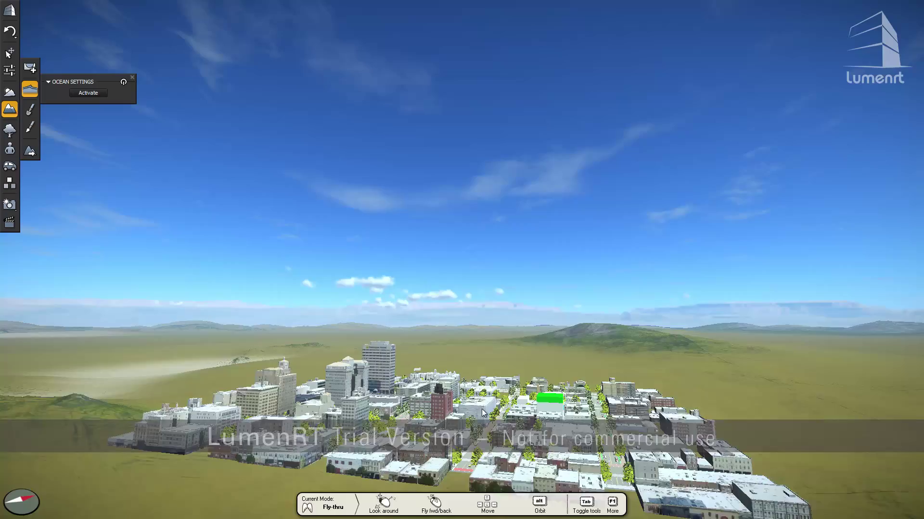
alt+scroll(483, 411, down, 5)
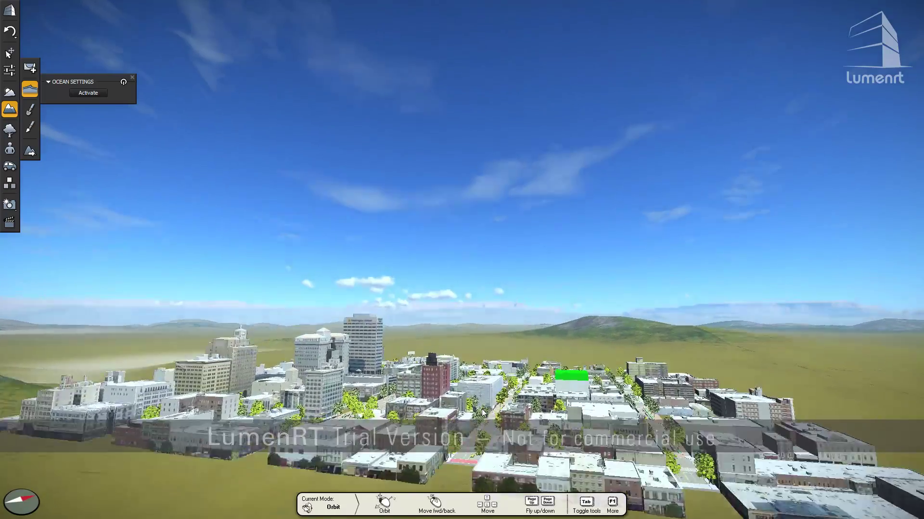
scroll(482, 411, down, 10)
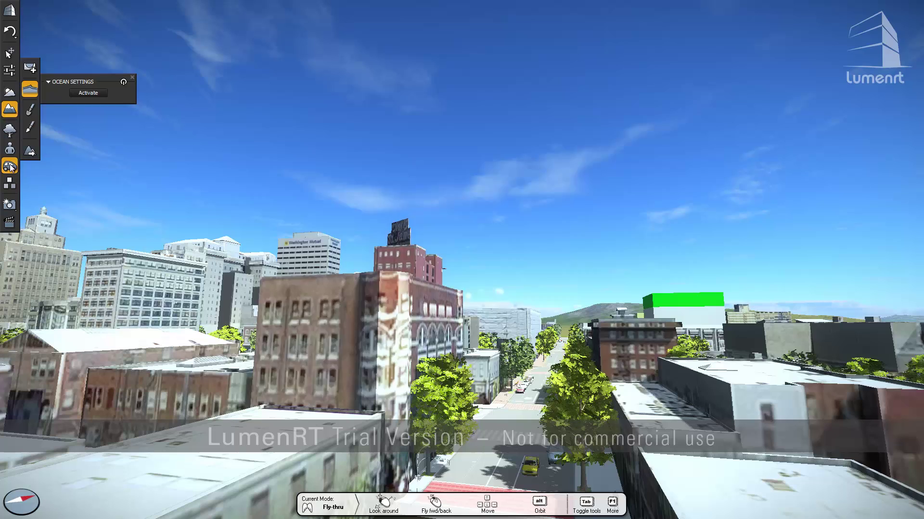
click(10, 166)
click(585, 194)
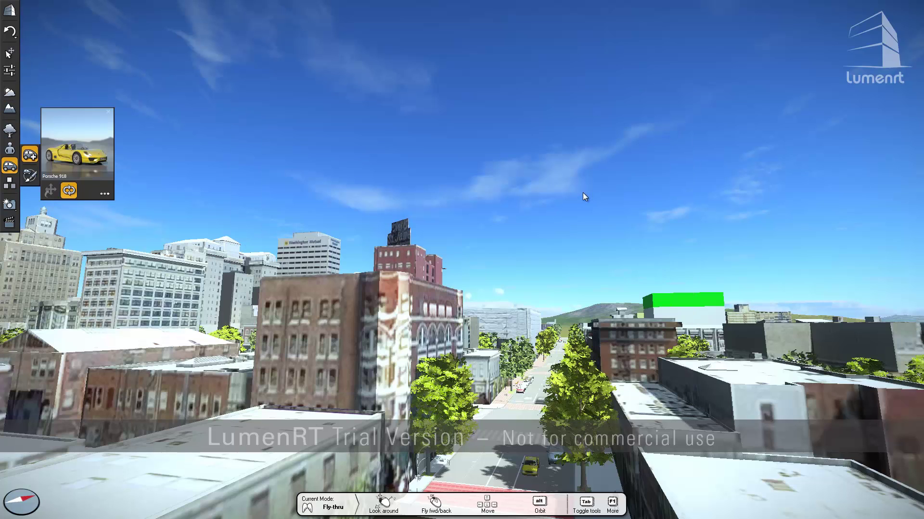
click(484, 475)
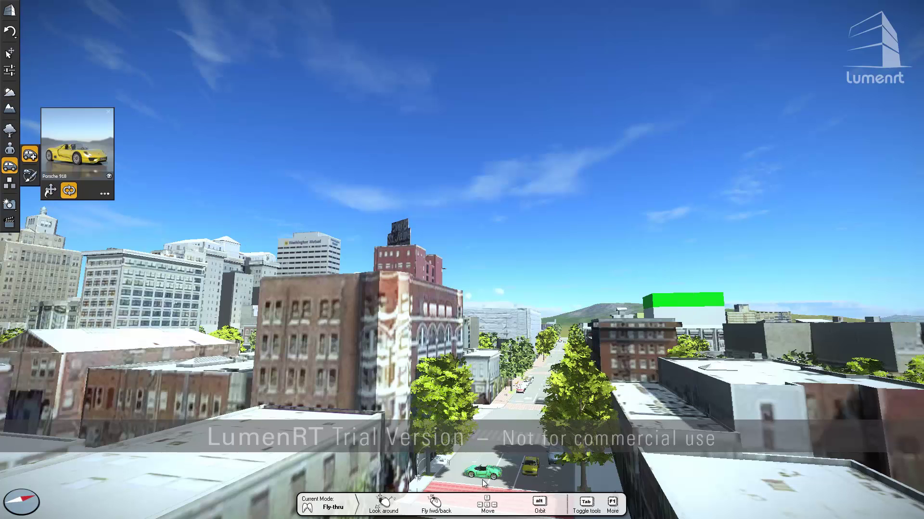
click(498, 456)
double_click(498, 455)
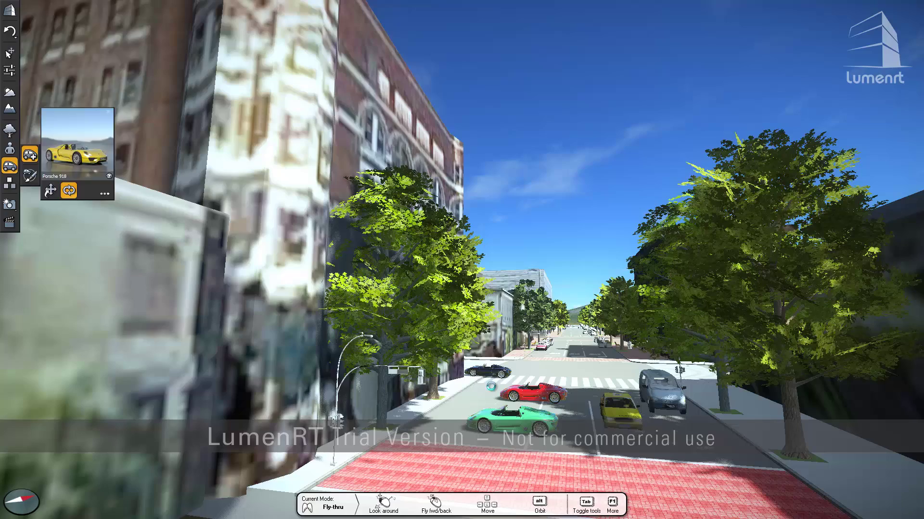
click(486, 377)
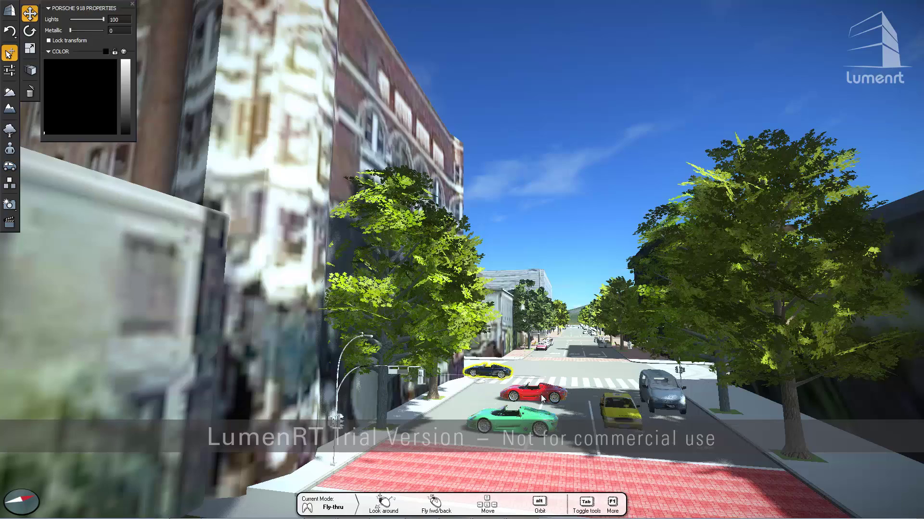